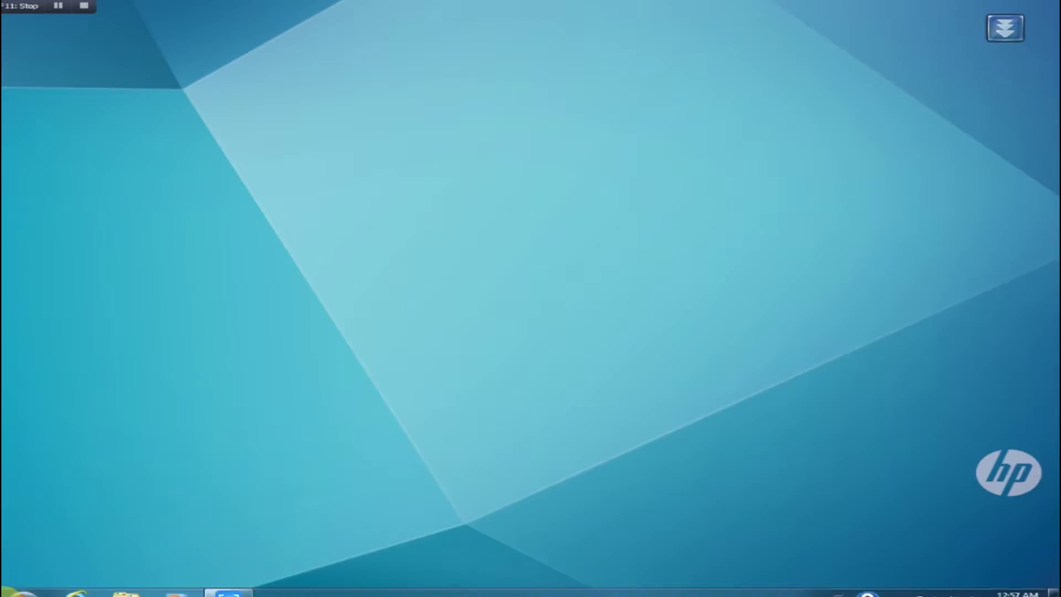
# Step: Open the IPv4 properties of the Local Area Connection through Control Panel
pyautogui.click(14, 589)
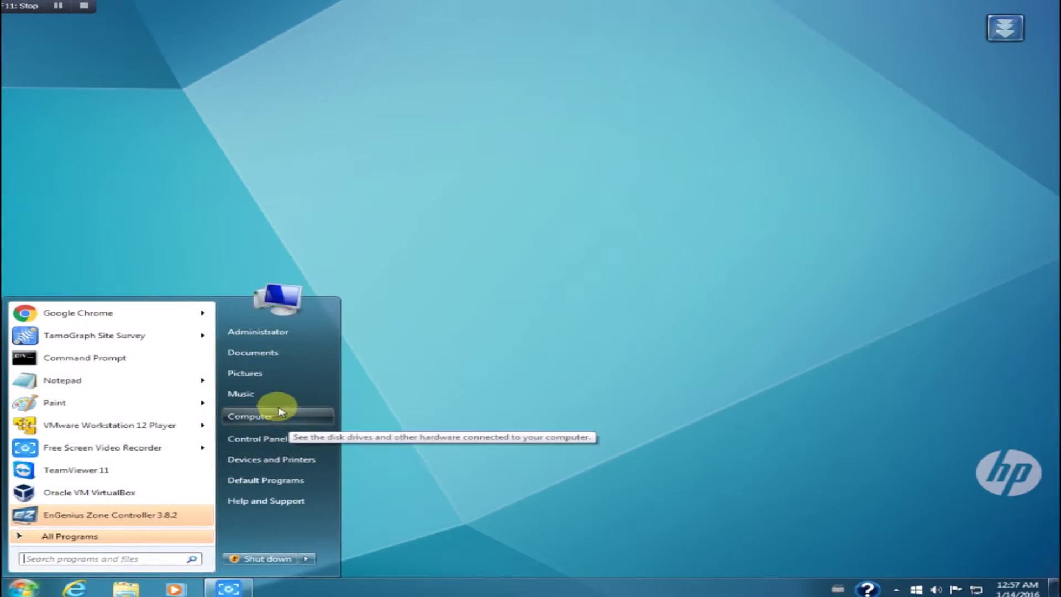
pyautogui.click(277, 438)
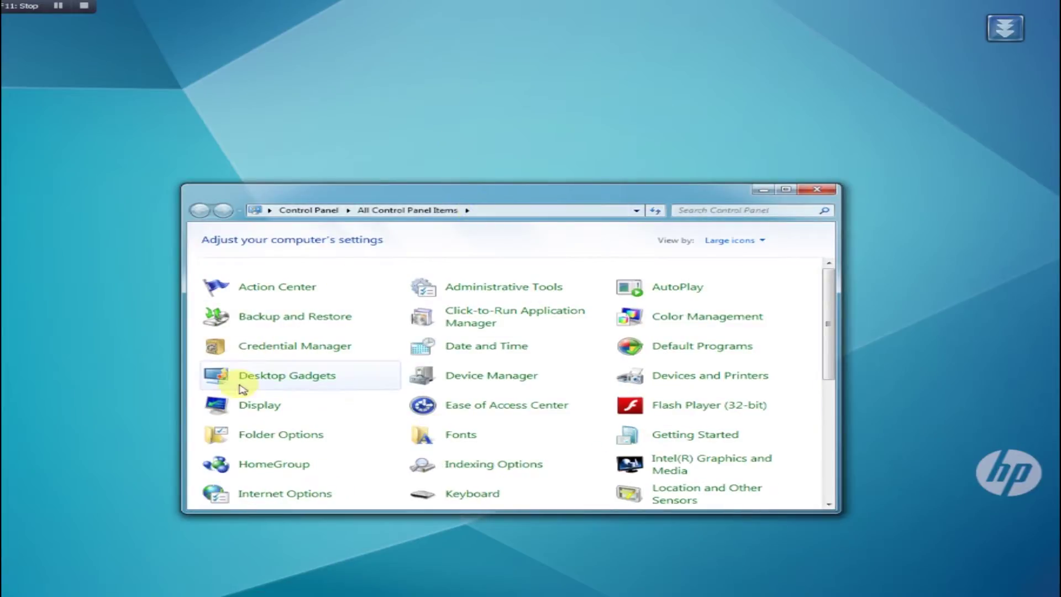
pyautogui.doubleClick(490, 190)
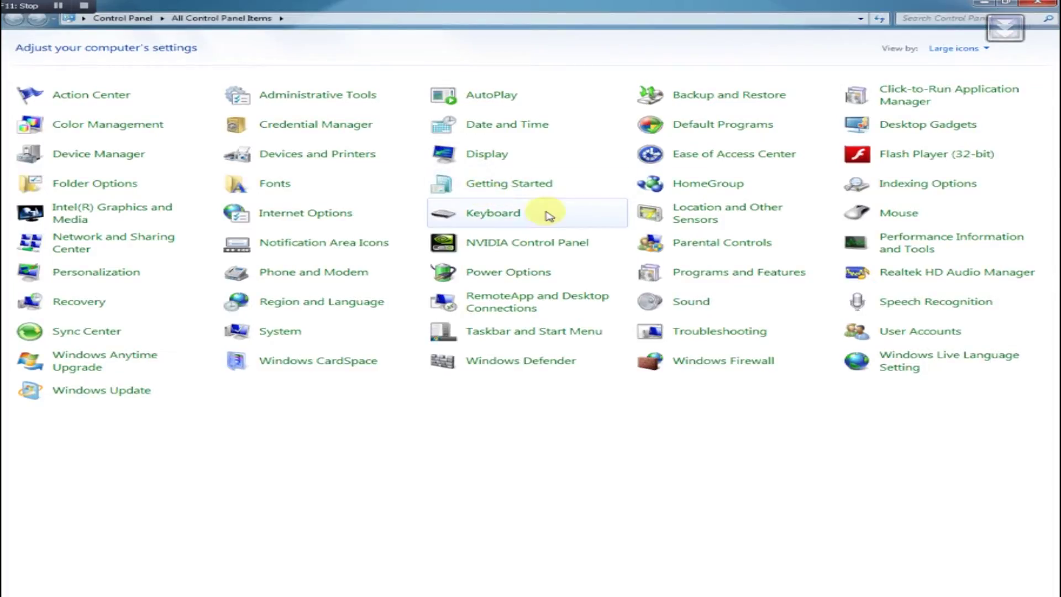
pyautogui.click(169, 243)
pyautogui.click(569, 145)
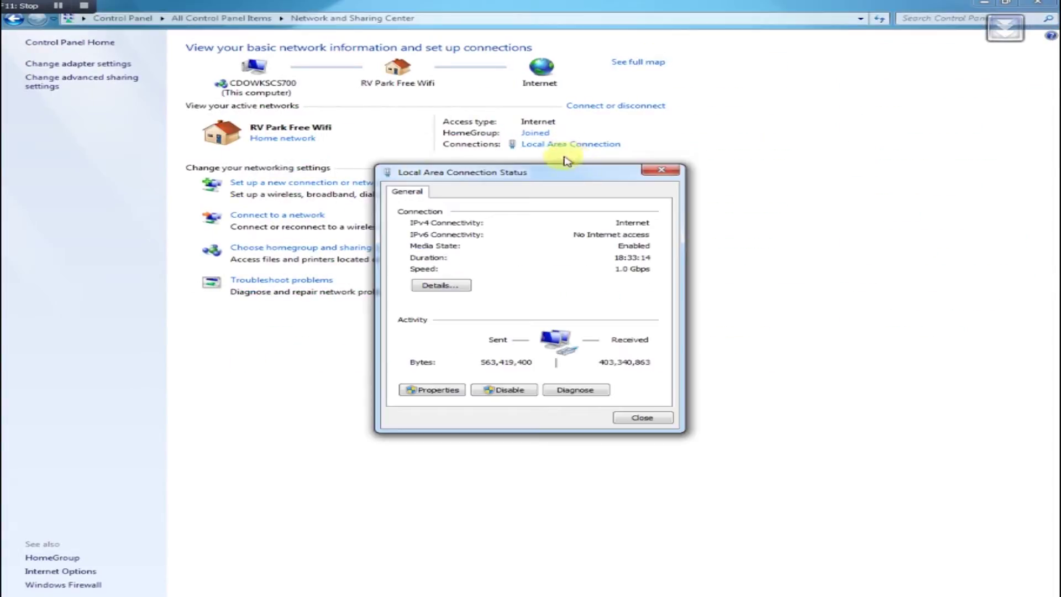
pyautogui.click(432, 389)
pyautogui.click(575, 315)
pyautogui.click(659, 368)
# Step: Set a static IP of 192.168.1.10 with subnet mask 255.255.255.0
pyautogui.click(520, 312)
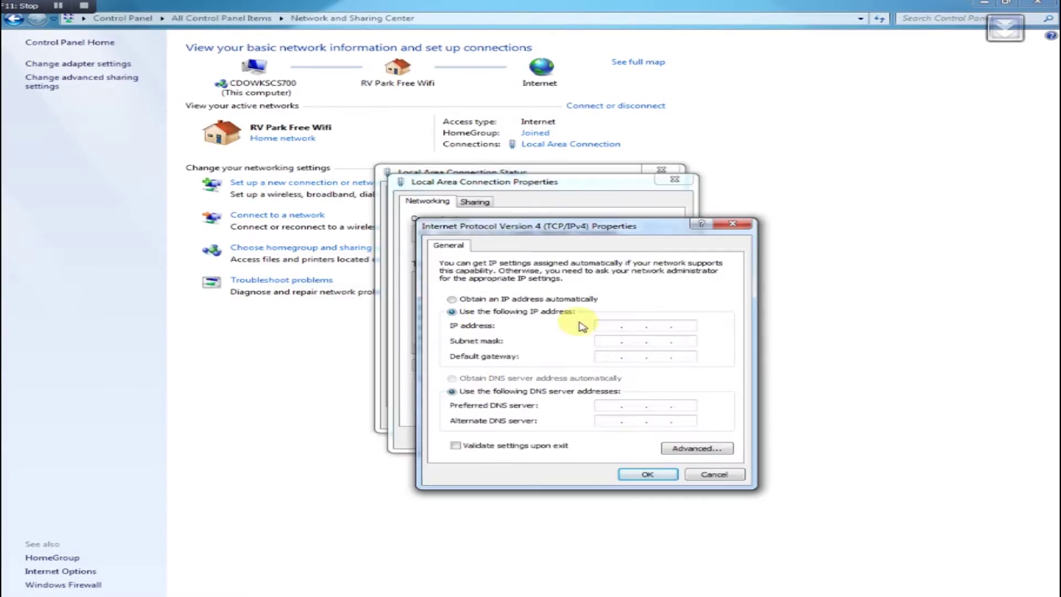
pyautogui.click(608, 325)
pyautogui.write('192 . 168 . ')
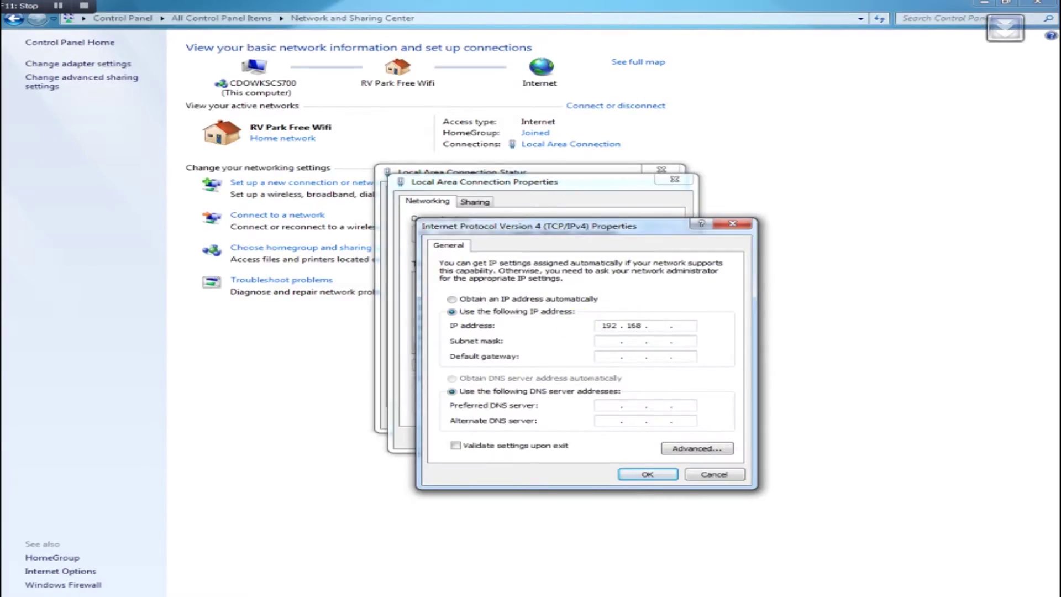
pyautogui.write('1 . 10')
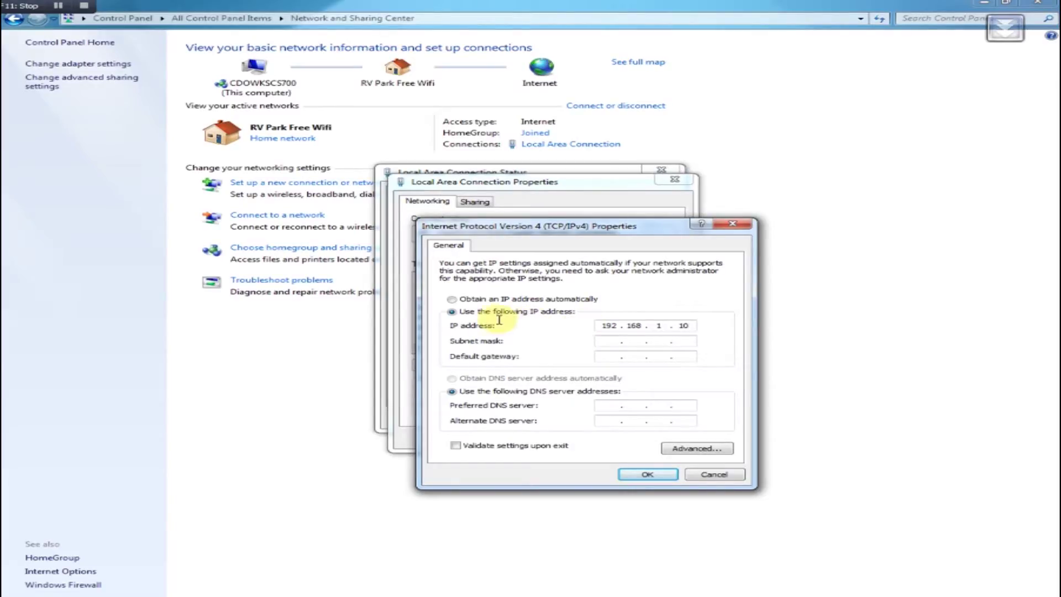
pyautogui.click(613, 341)
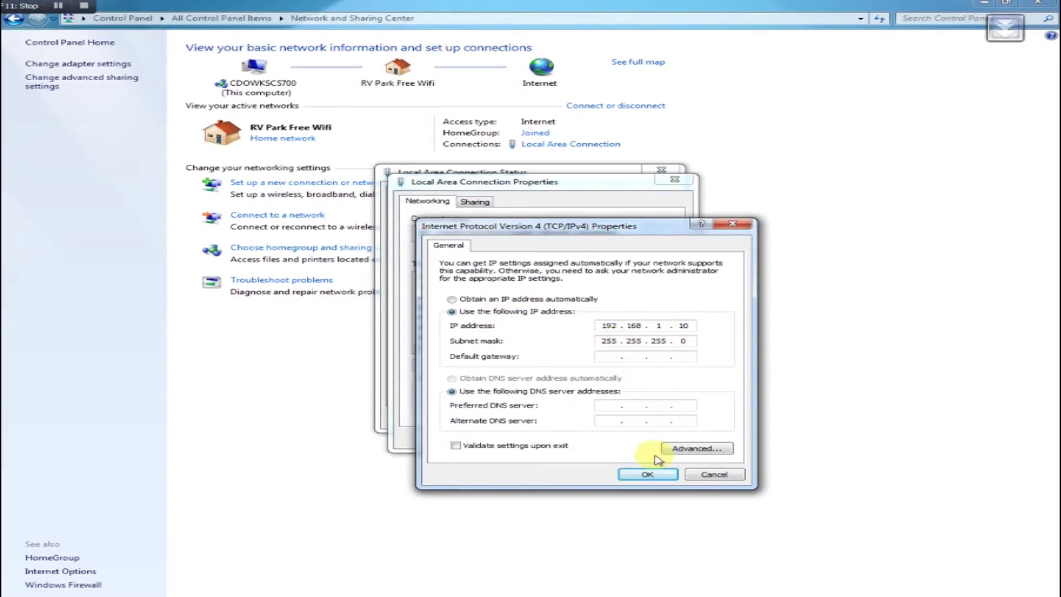
pyautogui.click(647, 474)
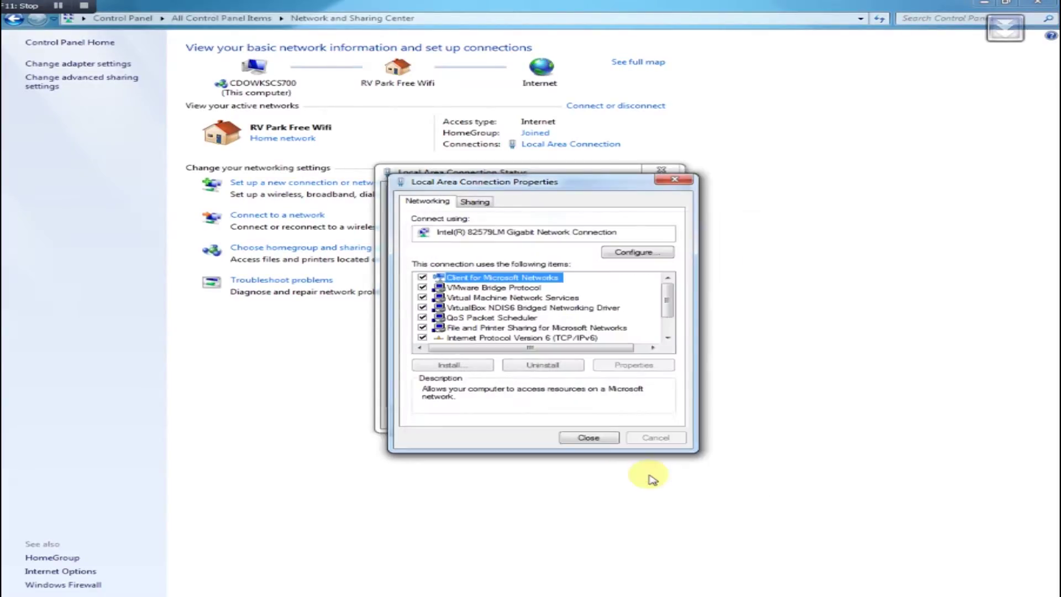
# Step: Close the connection properties, status and Network and Sharing Center windows
pyautogui.click(597, 437)
pyautogui.click(668, 418)
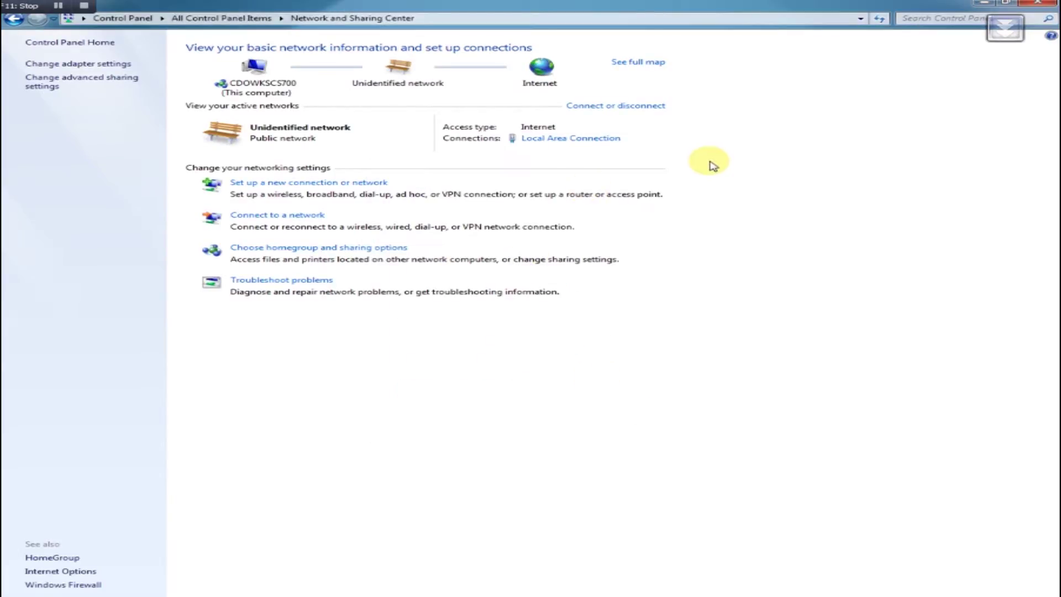
pyautogui.click(1037, 5)
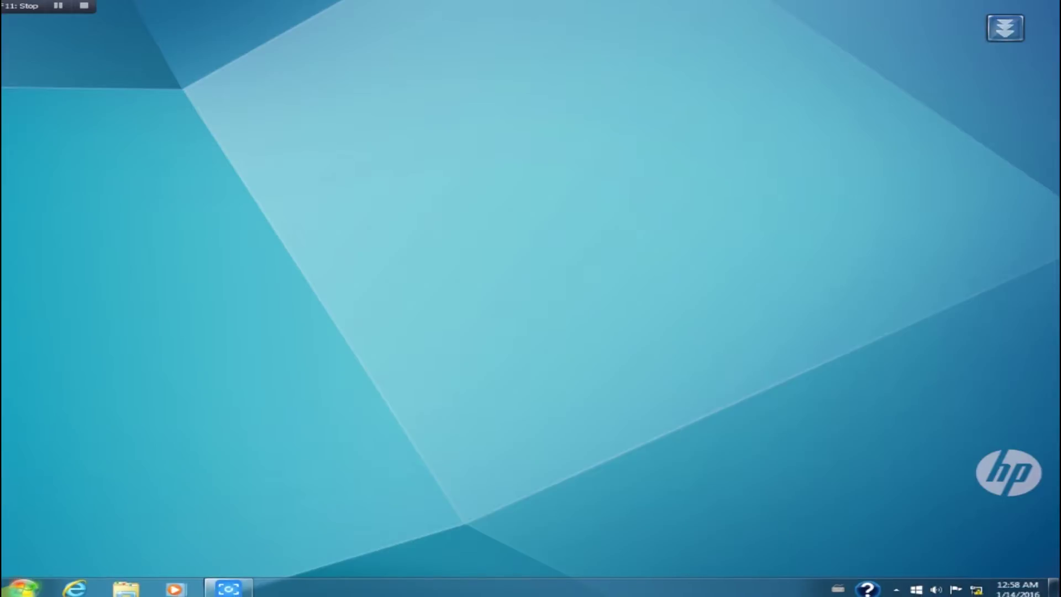
# Step: Launch Chrome and load the access point's page at 192.168.1.1
pyautogui.click(8, 589)
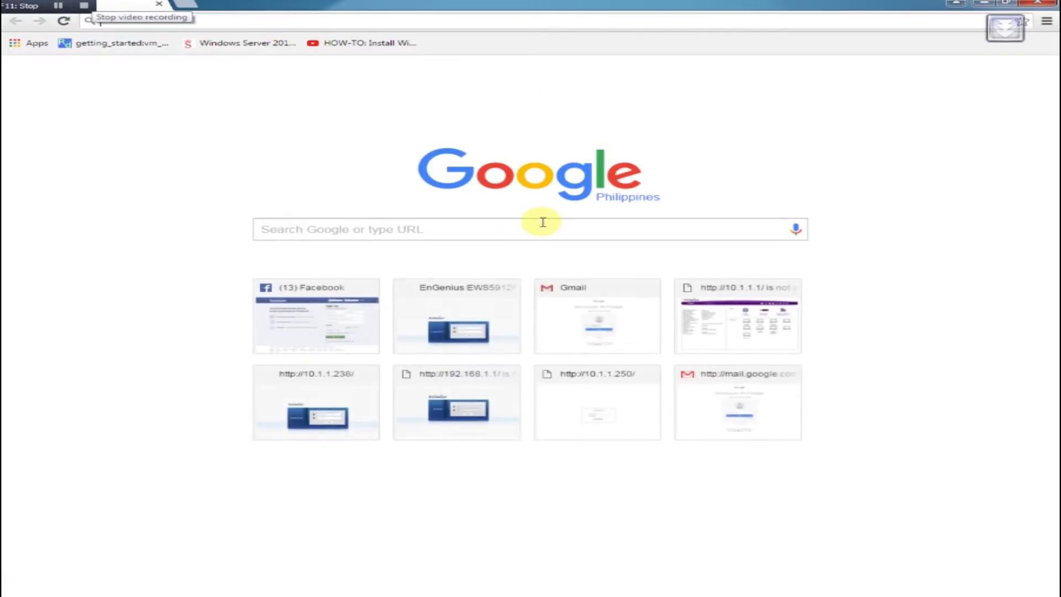
pyautogui.write('192.168.1.1')
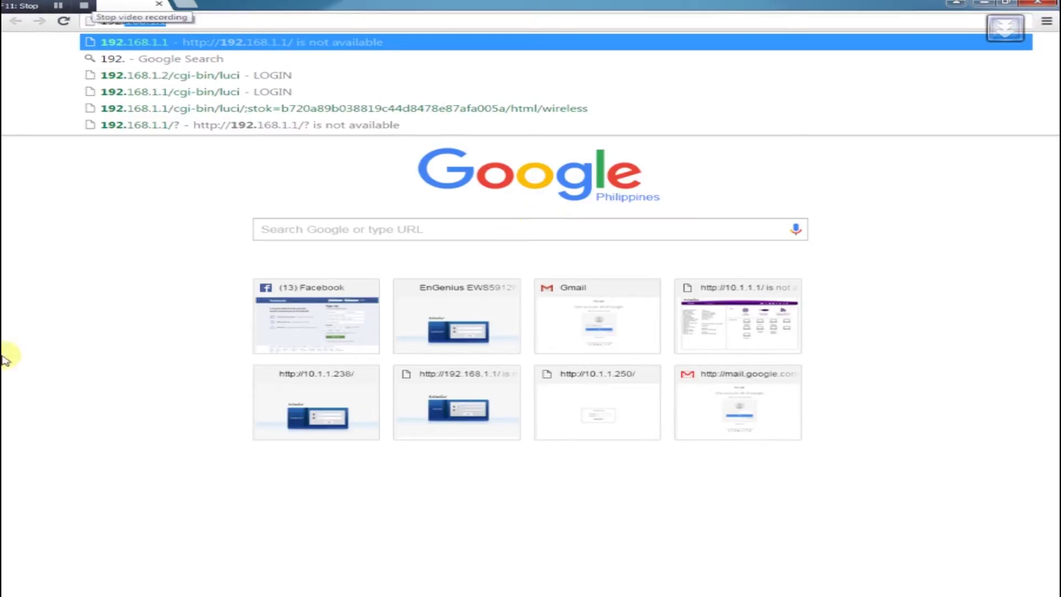
pyautogui.click(160, 287)
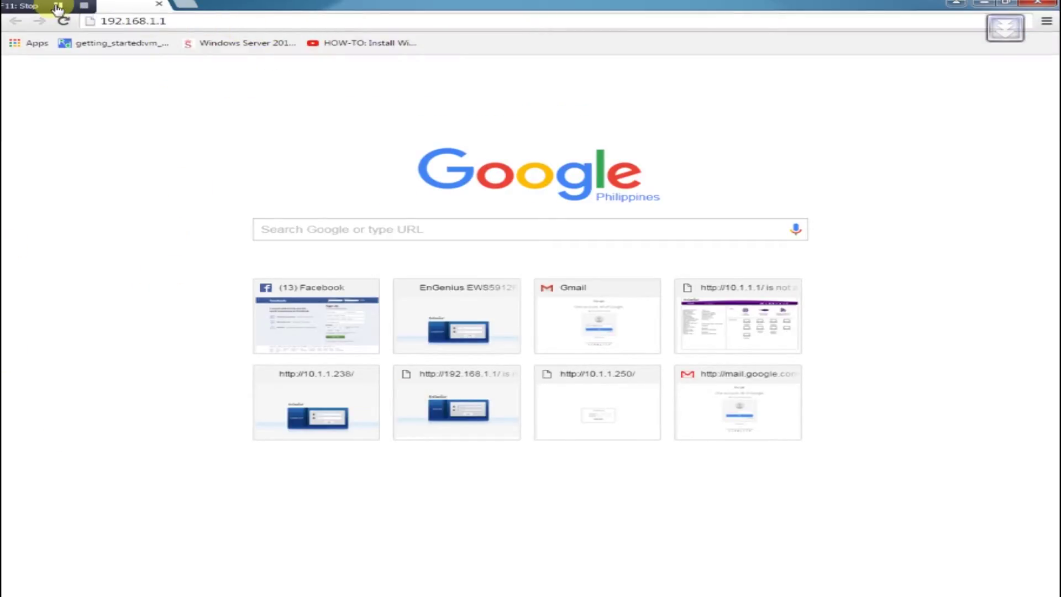
pyautogui.click(175, 21)
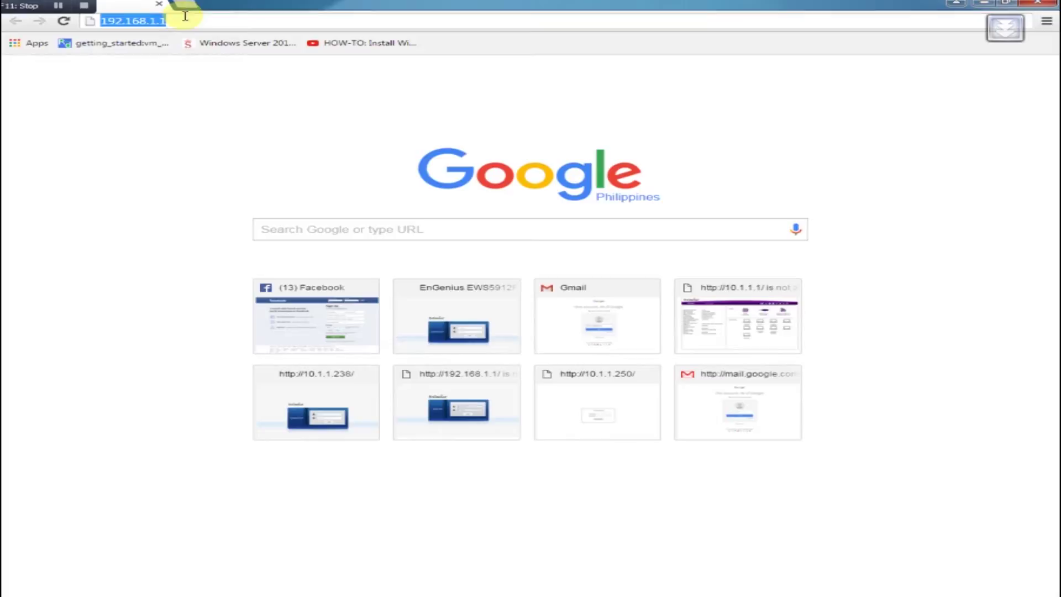
pyautogui.write('192.')
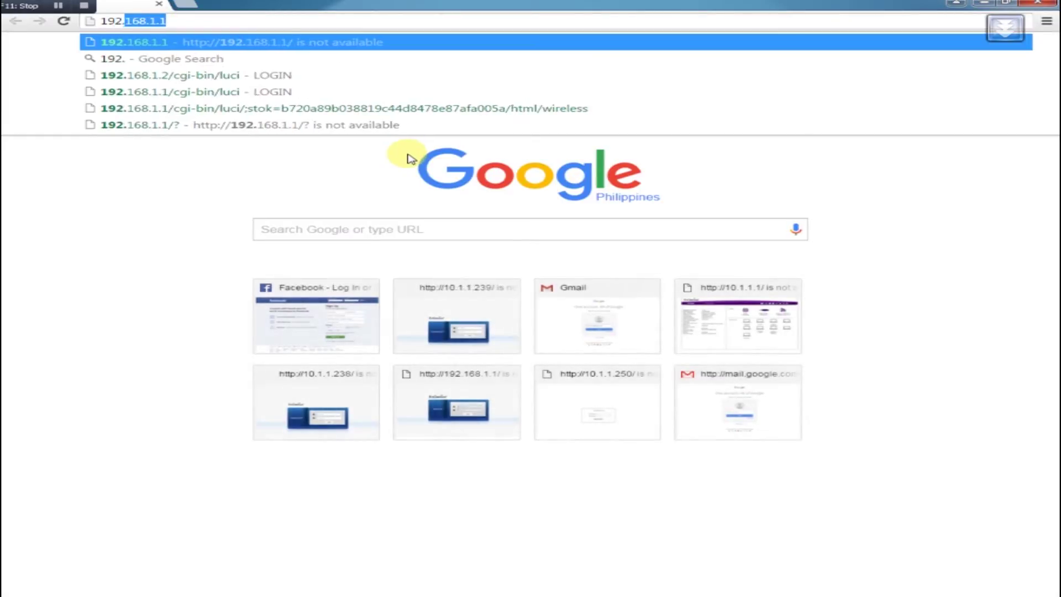
pyautogui.write('168.1.1')
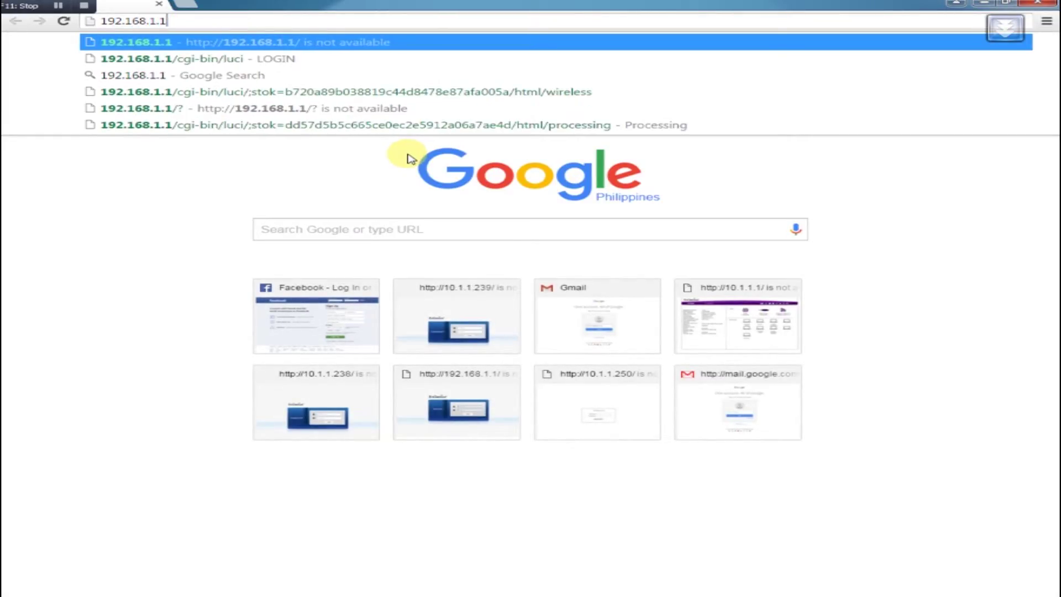
pyautogui.press('Return')
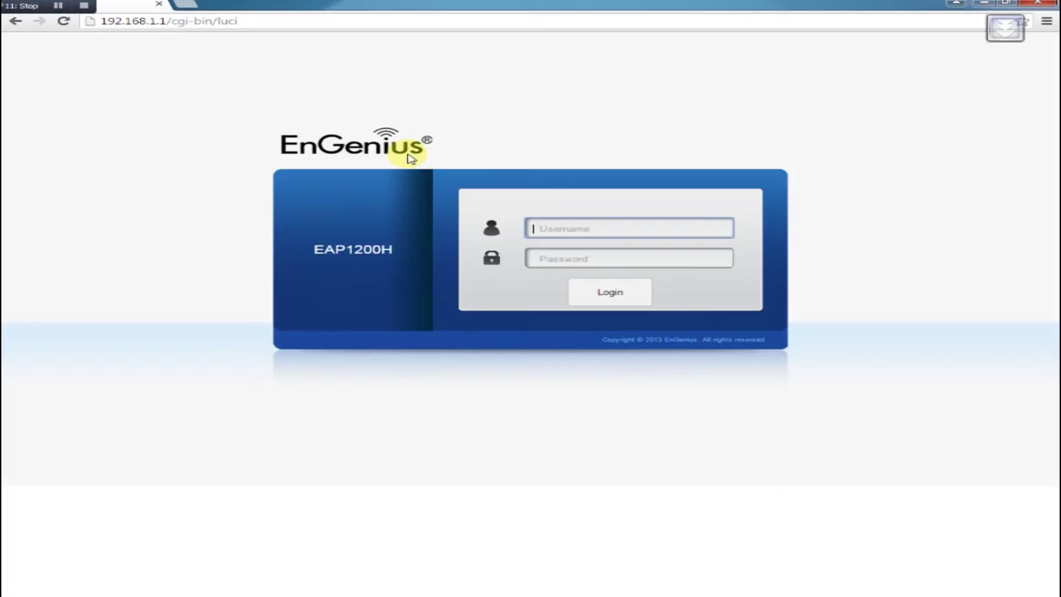
# Step: Log in to the EAP1200H with the admin username and password
pyautogui.write('admin')
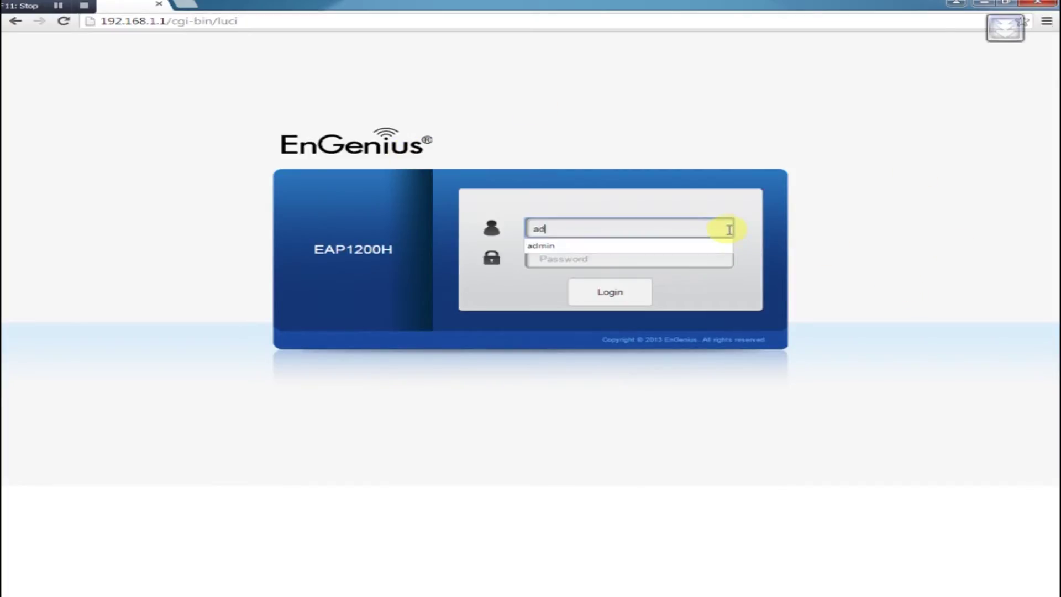
pyautogui.press('Tab')
pyautogui.write('admin')
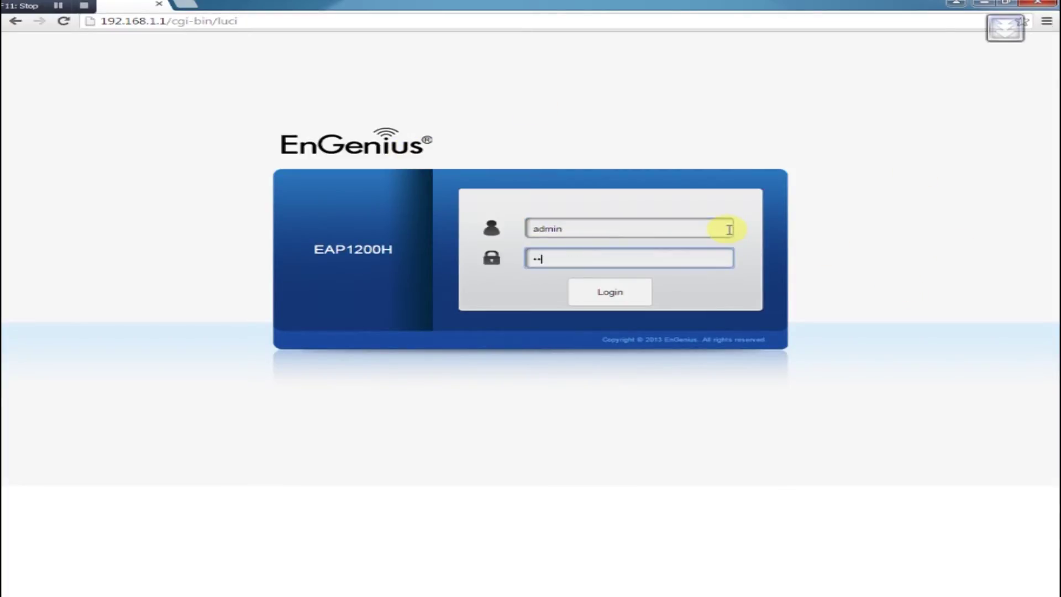
pyautogui.press('Return')
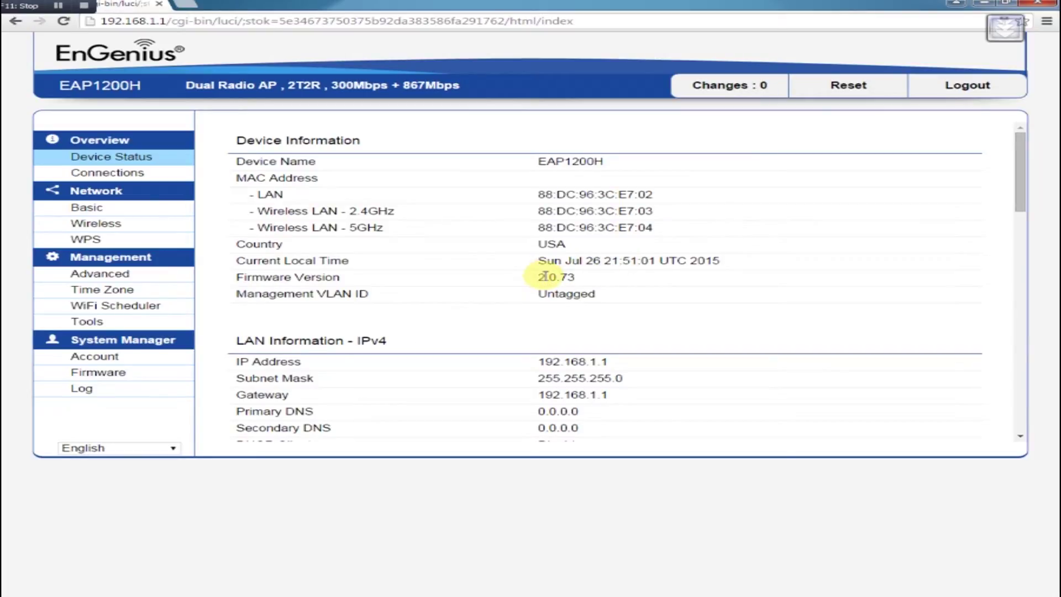
# Step: Review the Device Status page, then go to Network > Wireless
pyautogui.scroll(-10, 668, 374)
pyautogui.scroll(10, 668, 402)
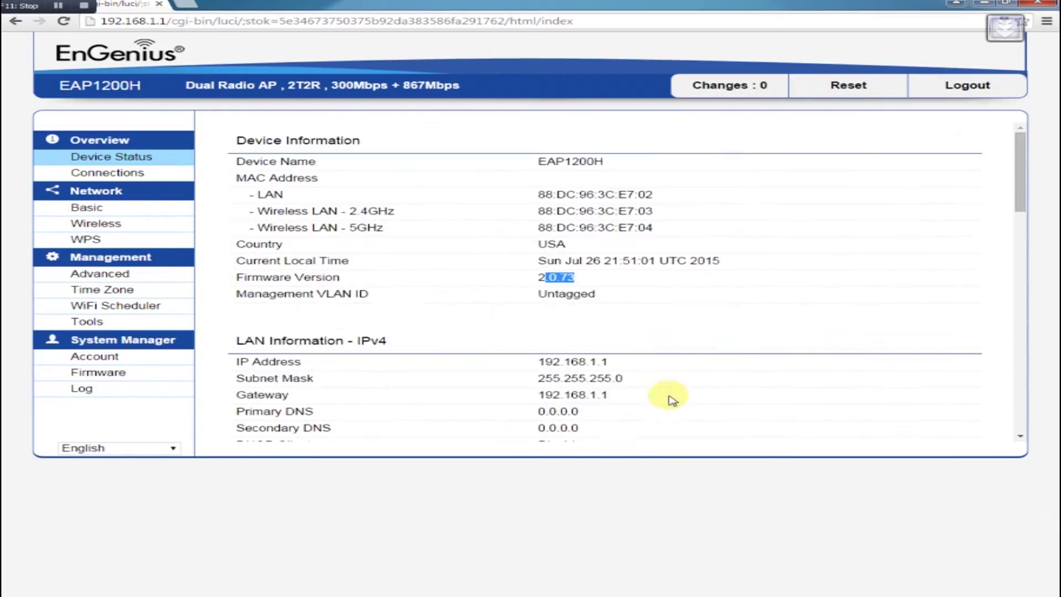
pyautogui.click(103, 229)
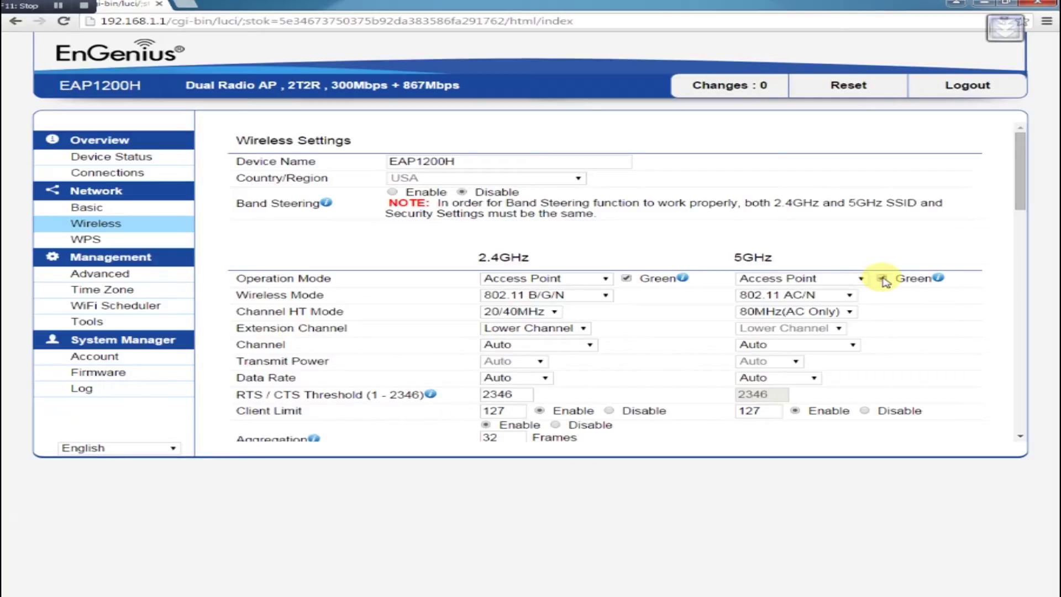
# Step: Turn off 2.4GHz Green mode and set the 2.4GHz radio to 20MHz on Ch11
pyautogui.click(627, 279)
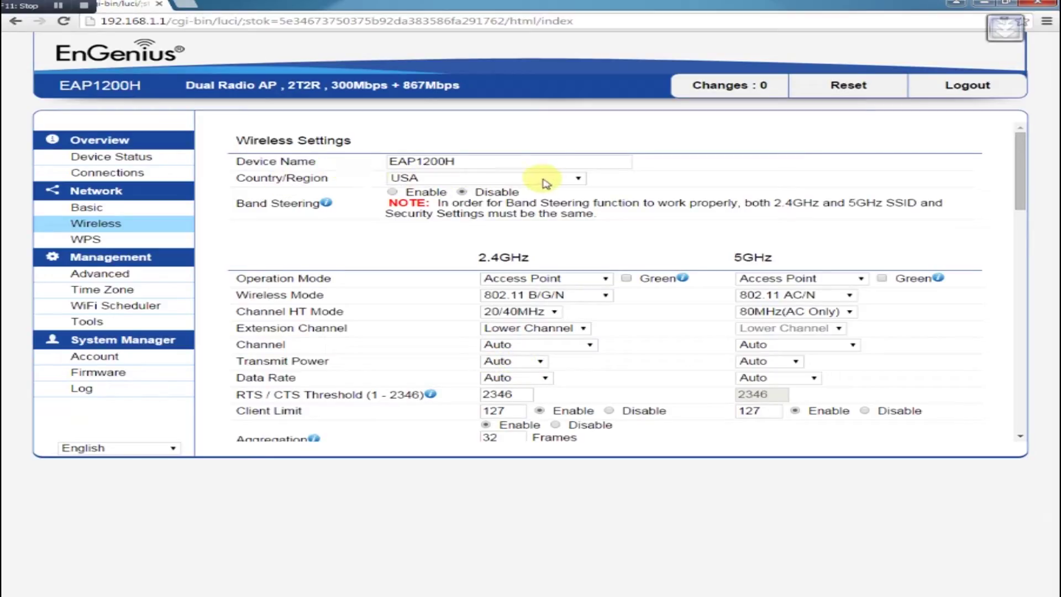
pyautogui.scroll(-2, 569, 387)
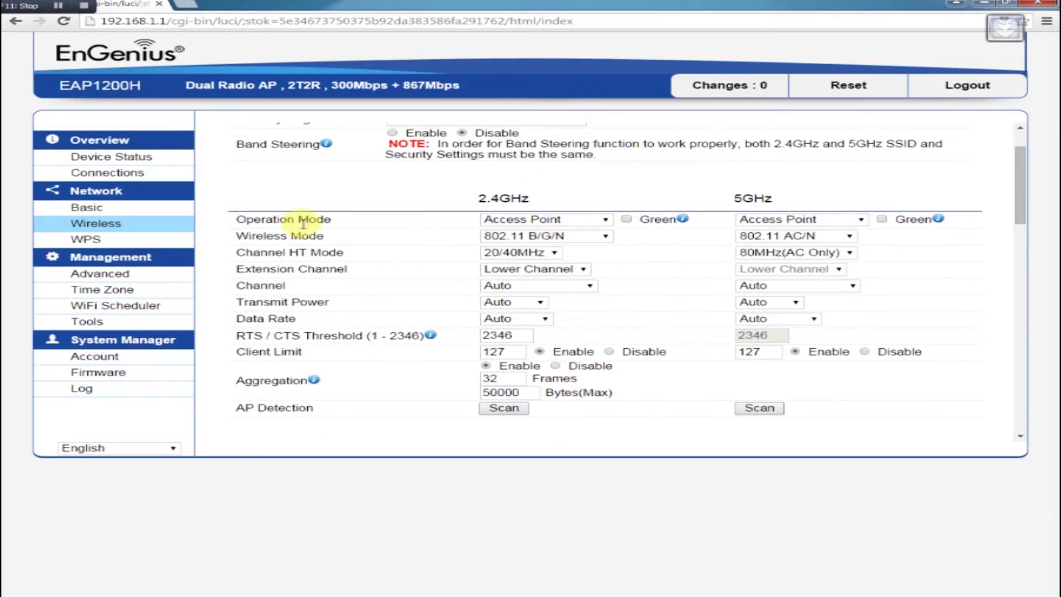
pyautogui.click(520, 253)
pyautogui.click(506, 264)
pyautogui.click(557, 286)
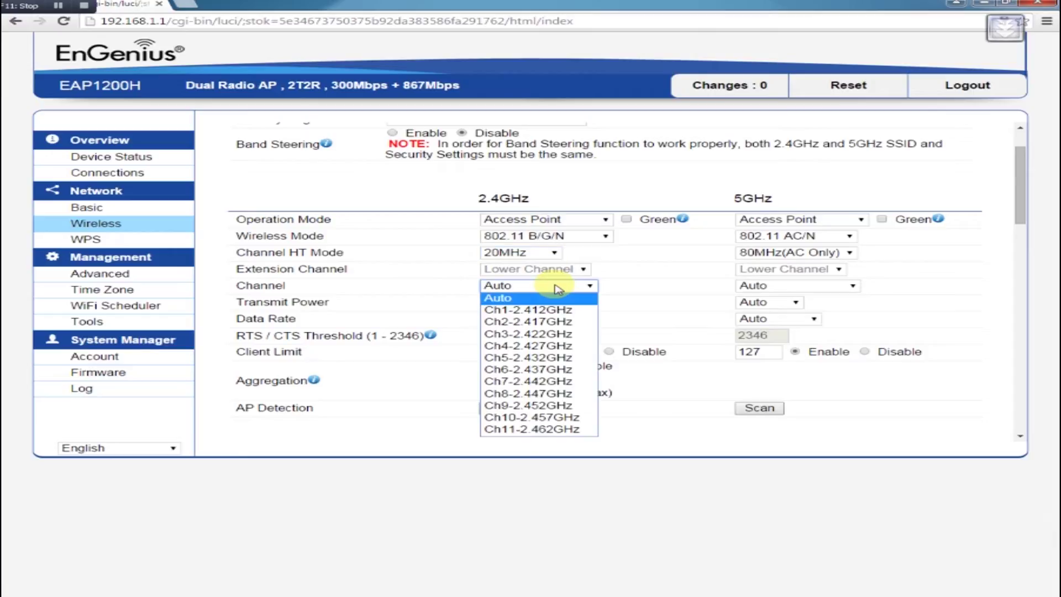
pyautogui.click(532, 429)
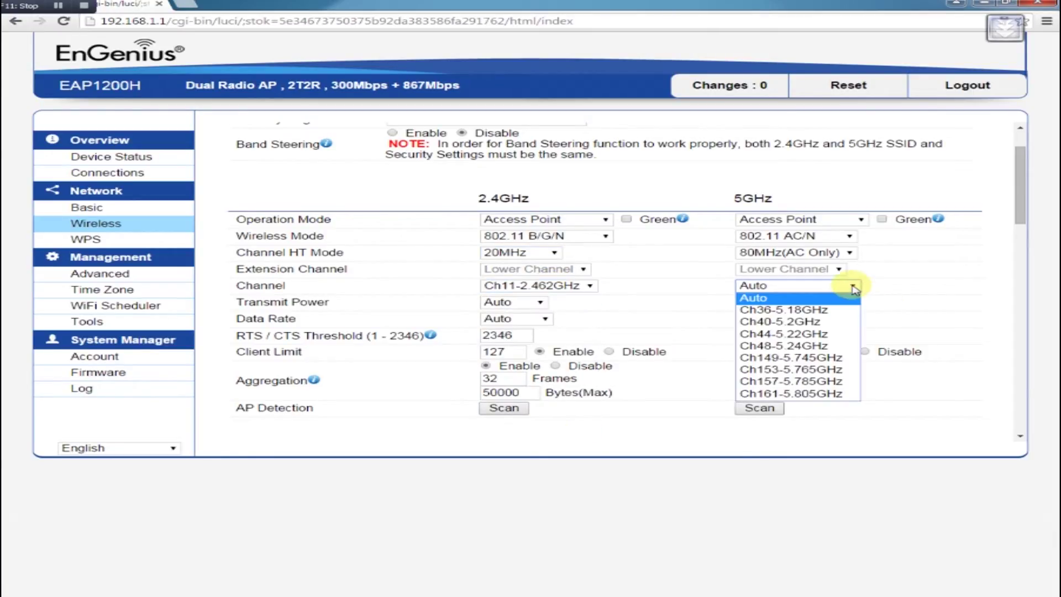
# Step: Set 5GHz to Ch149, with transmit power 14 dBm on 2.4GHz and 20 dBm on 5GHz
pyautogui.click(815, 359)
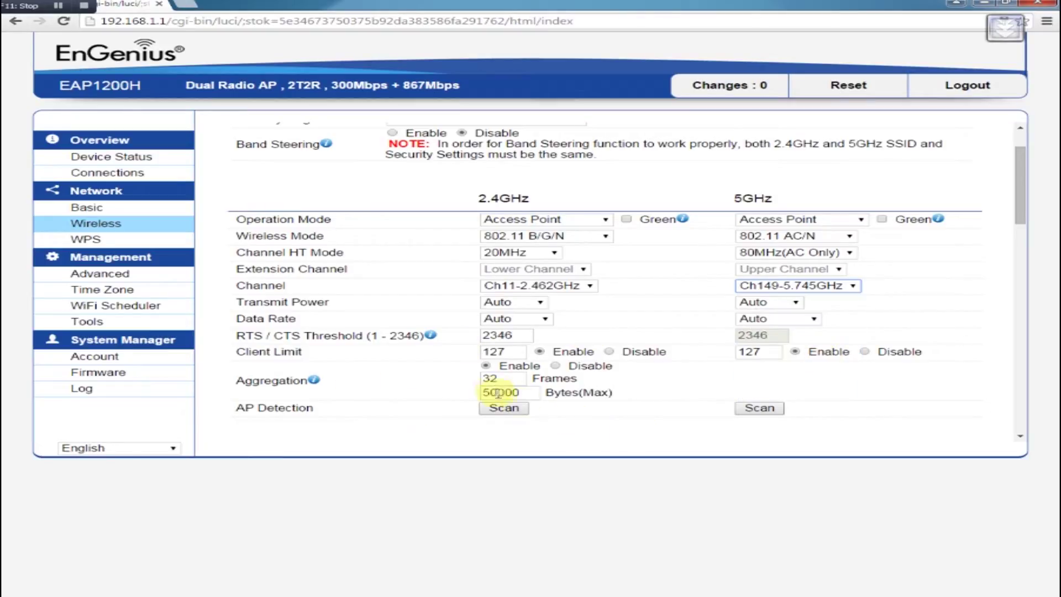
pyautogui.click(516, 302)
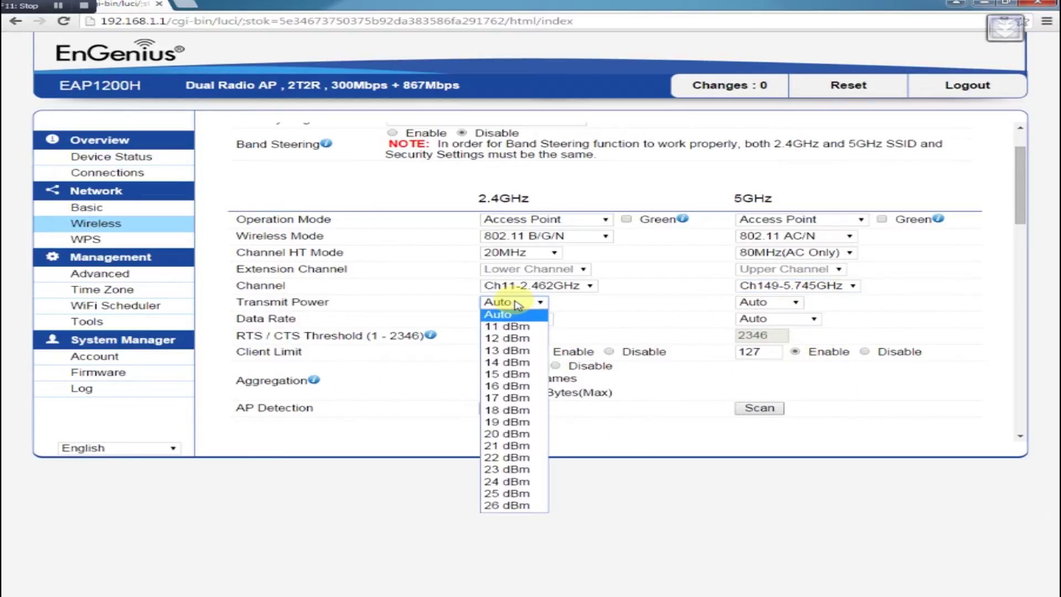
pyautogui.click(514, 363)
pyautogui.click(796, 303)
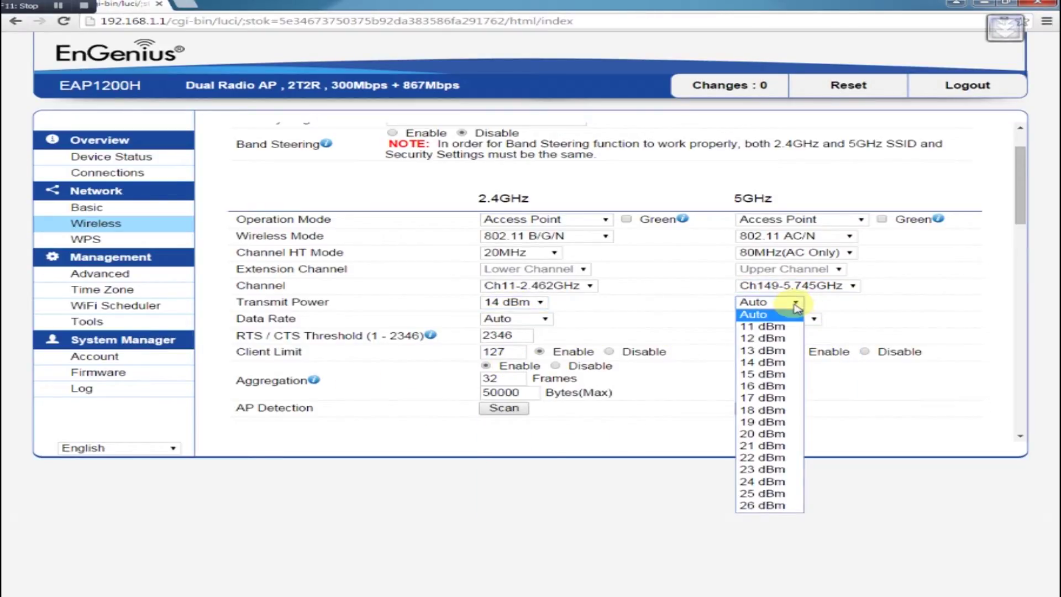
pyautogui.click(798, 437)
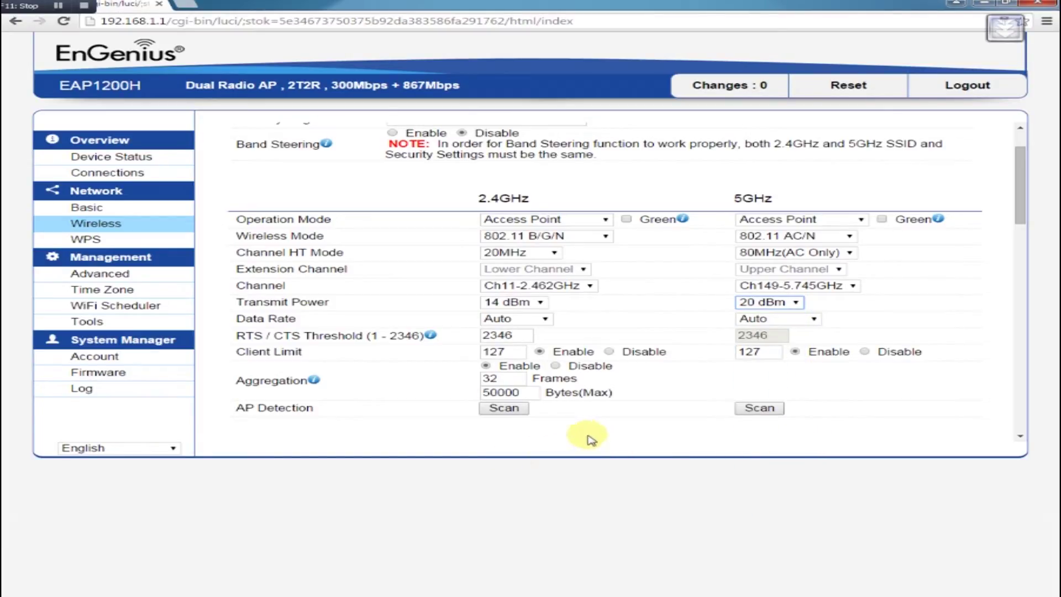
# Step: Replace the first 2.4GHz SSID's default name with 'Guest Wifi'
pyautogui.scroll(-2, 753, 351)
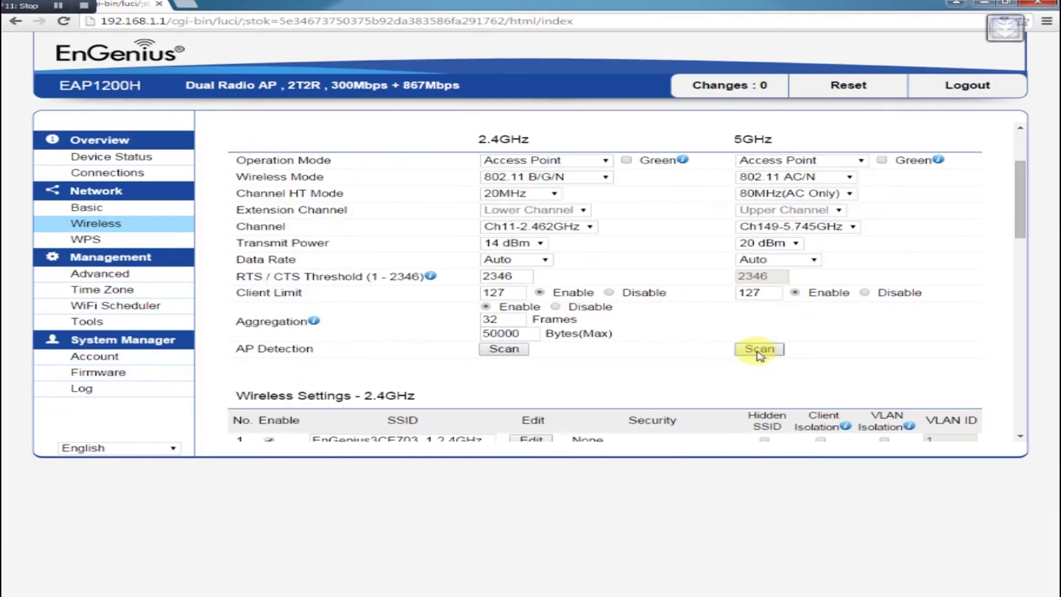
pyautogui.scroll(-3, 758, 353)
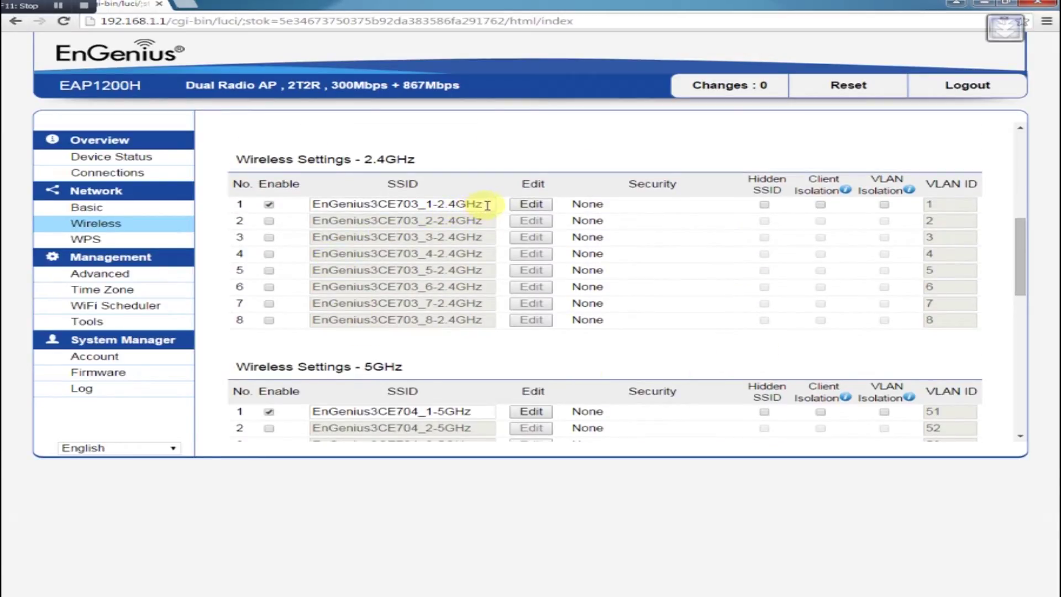
pyautogui.moveTo(487, 205); pyautogui.dragTo(287, 202)
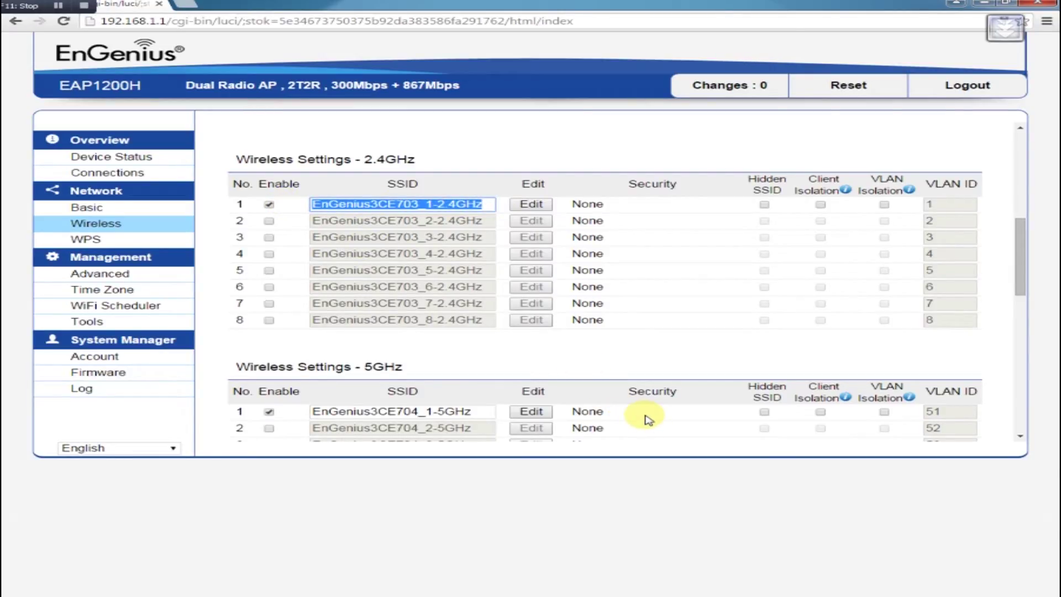
pyautogui.write('Guest Wifi')
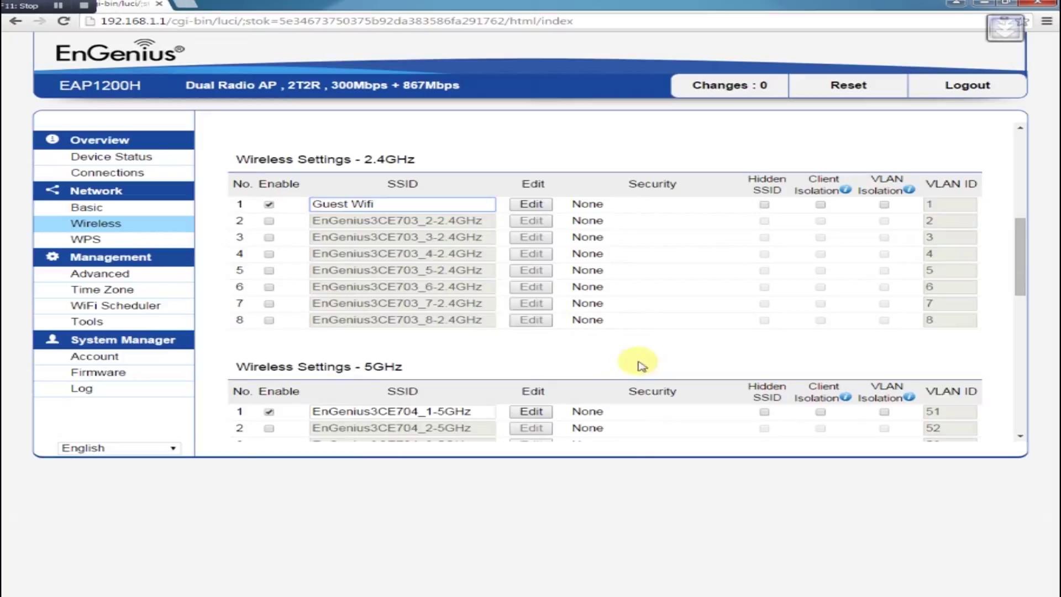
# Step: Set the 2.4GHz Guest Wifi security to WPA2-PSK with AES encryption
pyautogui.click(538, 205)
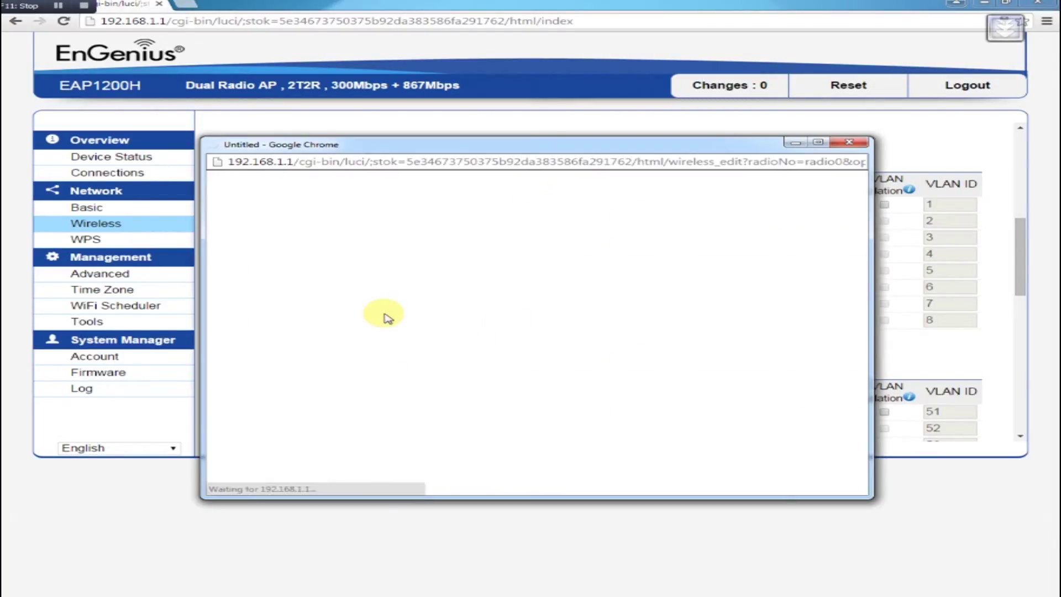
pyautogui.click(450, 236)
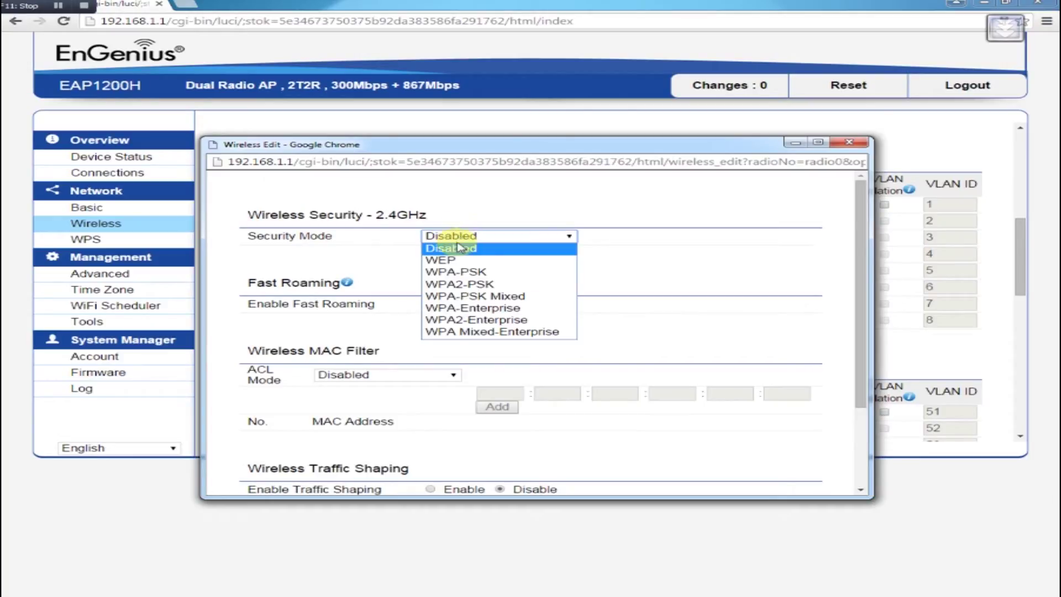
pyautogui.click(473, 285)
pyautogui.click(476, 253)
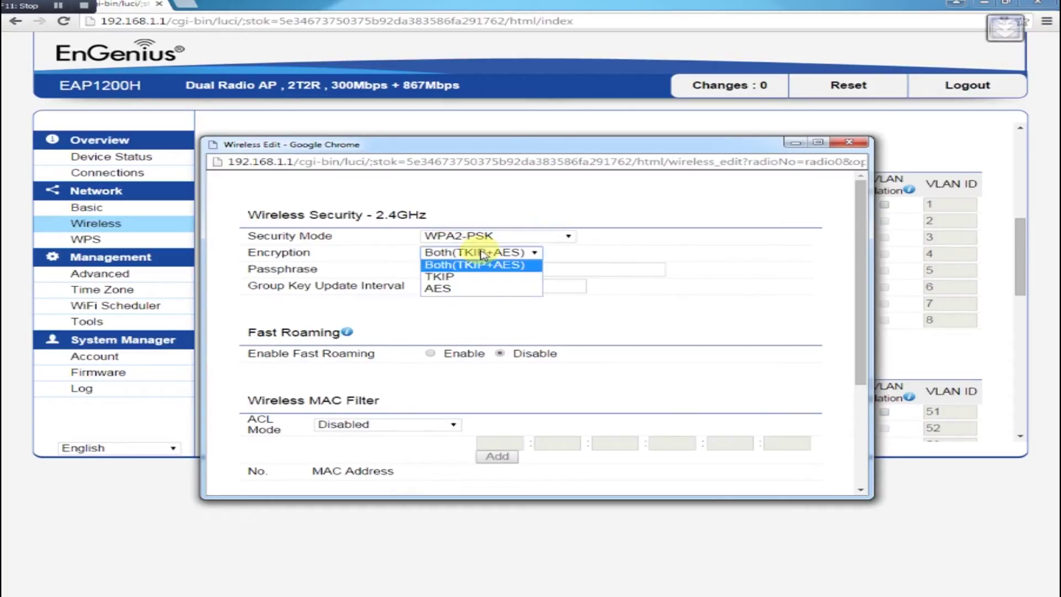
pyautogui.click(477, 286)
# Step: Enter the network passphrase and save the 2.4GHz security settings
pyautogui.click(479, 274)
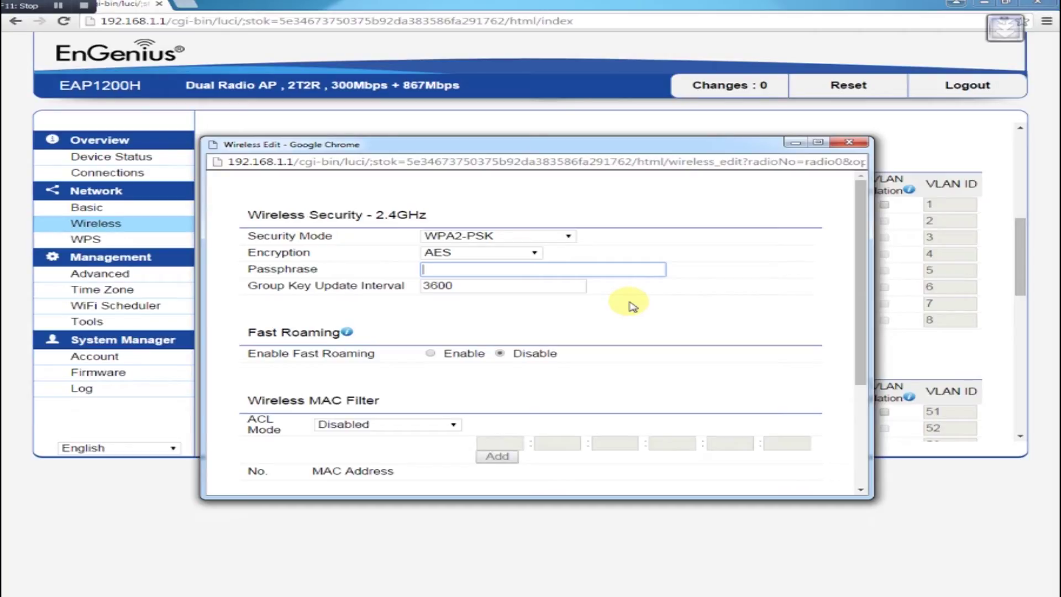
pyautogui.write('pass')
pyautogui.press('Down')
pyautogui.press('Tab')
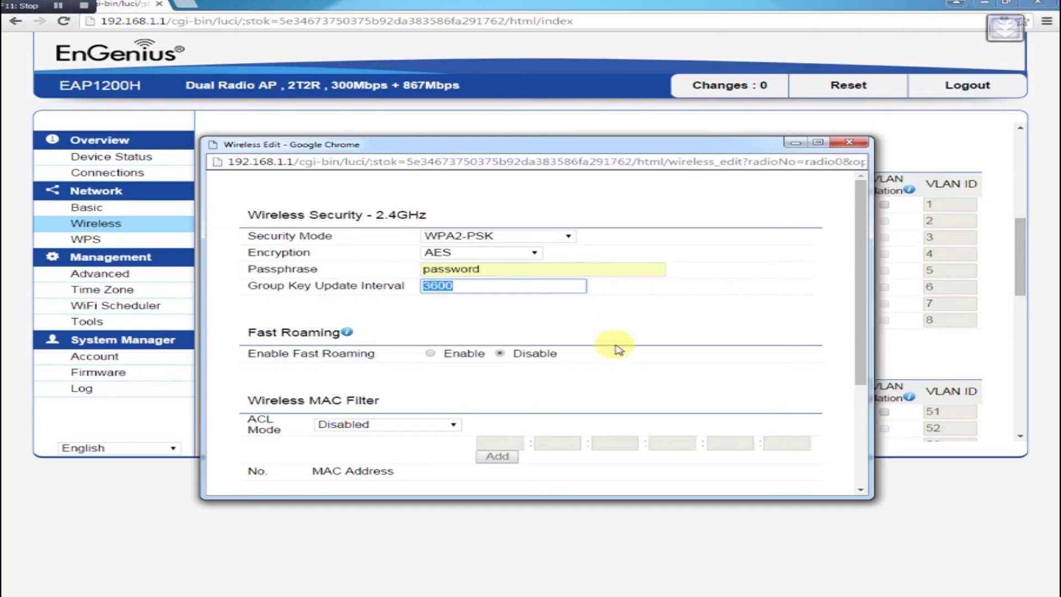
pyautogui.scroll(-2, 608, 370)
pyautogui.scroll(-1, 590, 397)
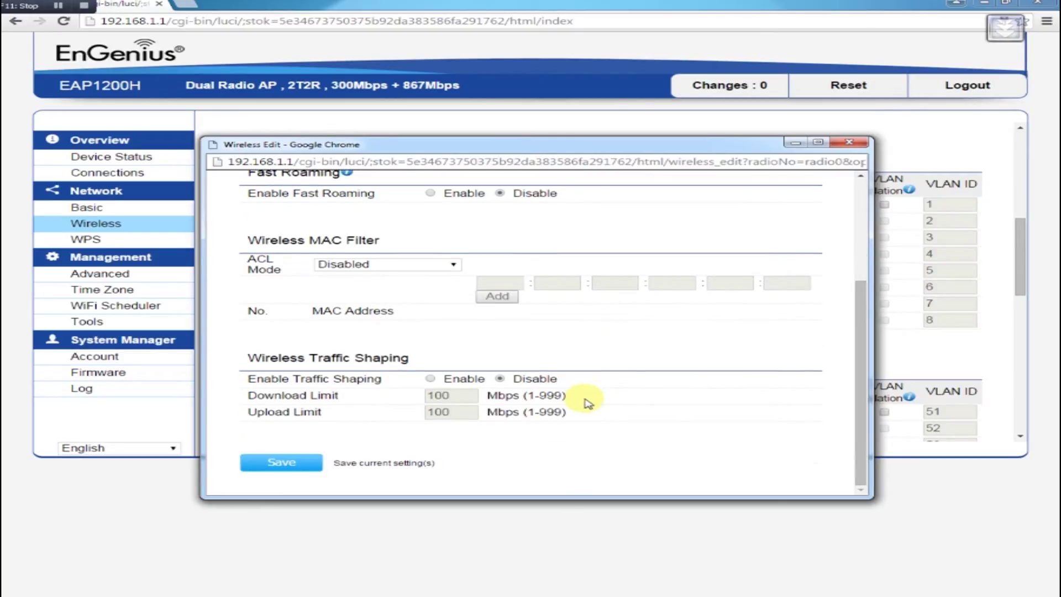
pyautogui.click(274, 459)
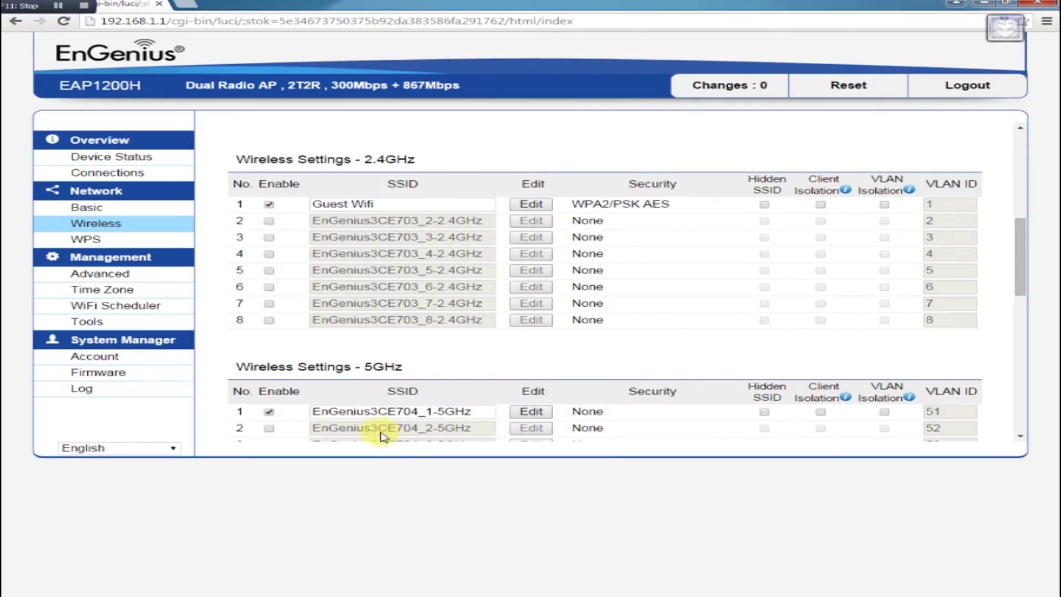
# Step: Copy 'Guest Wifi' into the first 5GHz SSID name
pyautogui.moveTo(387, 204); pyautogui.dragTo(239, 210)
pyautogui.hotkey('ctrl', 'c')
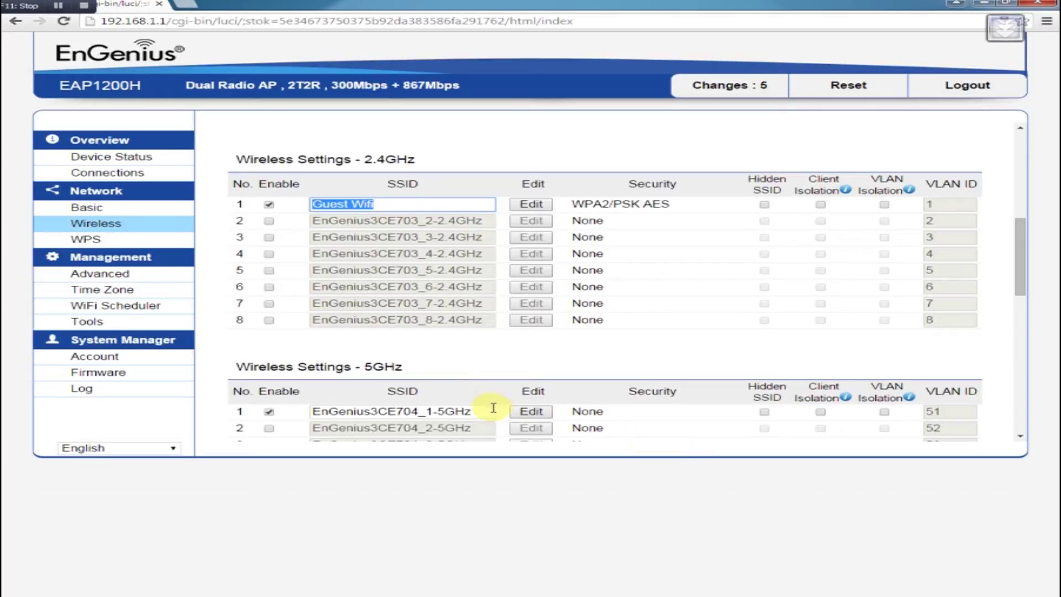
pyautogui.moveTo(491, 411); pyautogui.dragTo(268, 409)
pyautogui.hotkey('ctrl', 'v')
# Step: Secure the 5GHz Guest Wifi with WPA2-PSK AES and the passphrase, and save
pyautogui.click(532, 412)
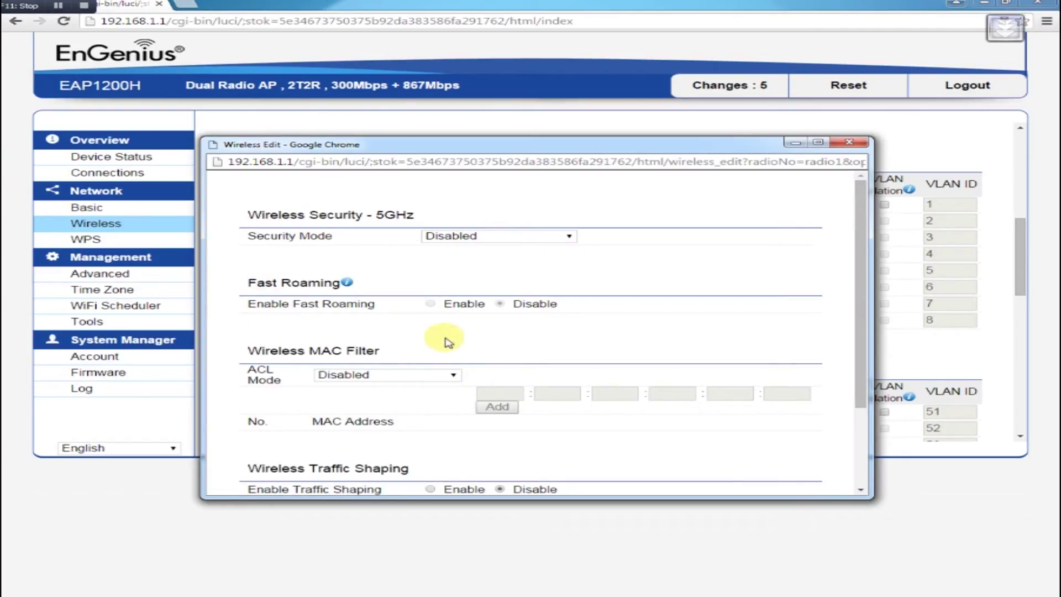
pyautogui.click(499, 237)
pyautogui.click(487, 283)
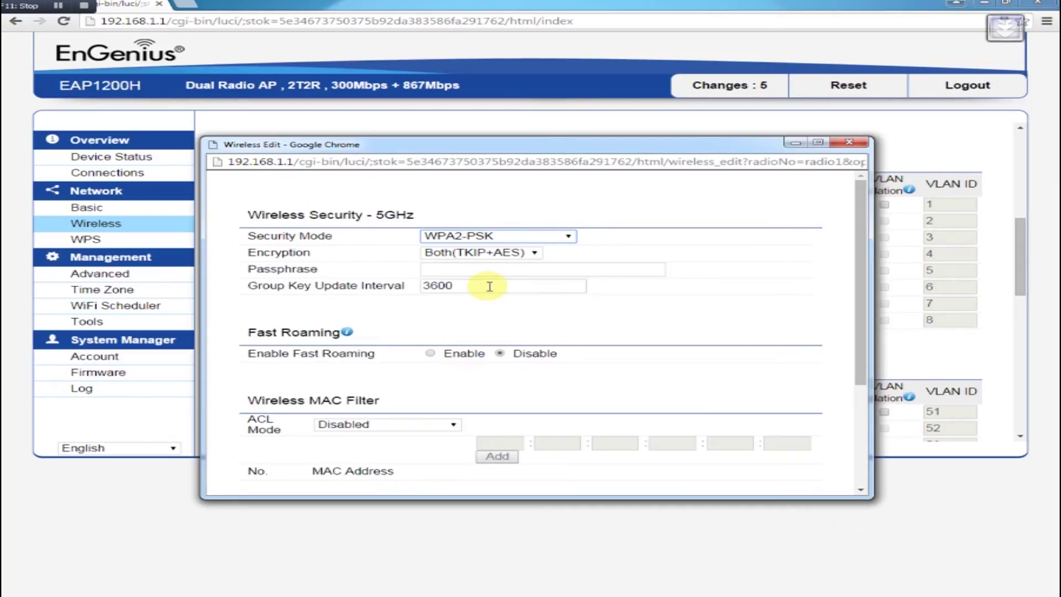
pyautogui.click(484, 252)
pyautogui.click(484, 287)
pyautogui.click(484, 268)
pyautogui.write('pa')
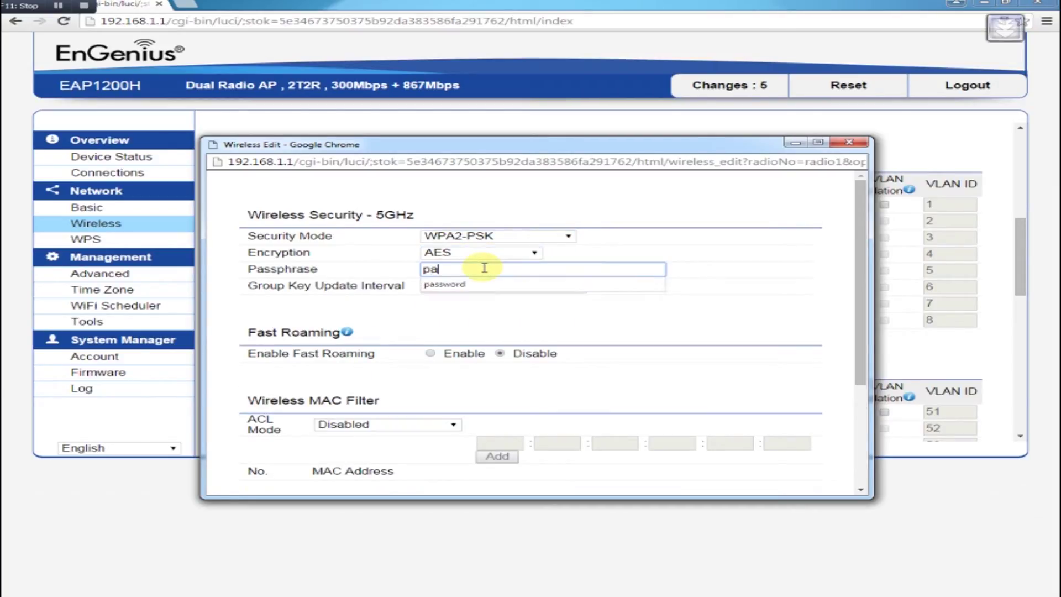
pyautogui.click(486, 284)
pyautogui.scroll(-3, 453, 441)
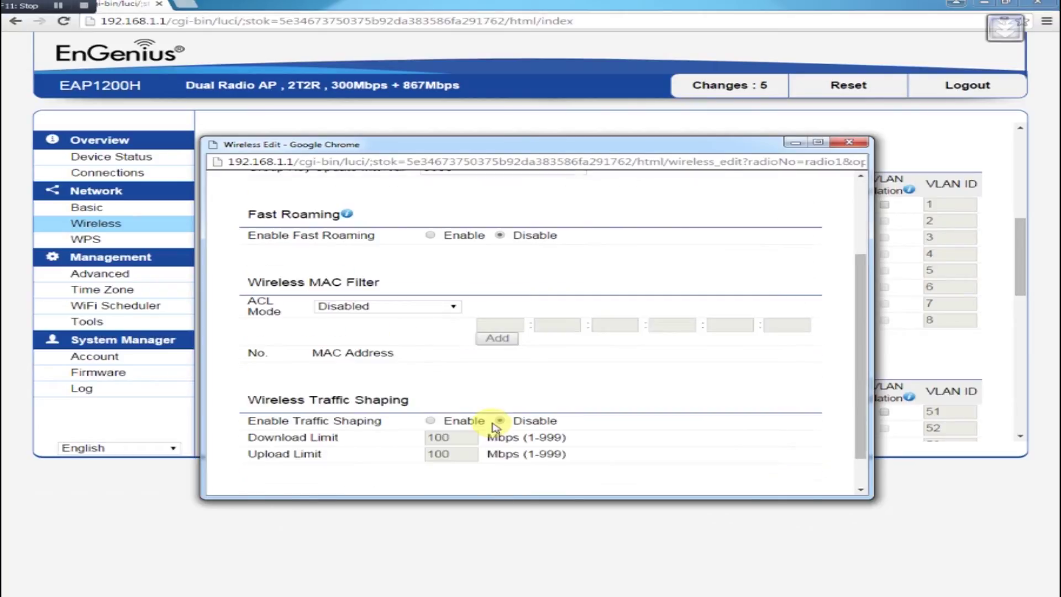
pyautogui.click(308, 468)
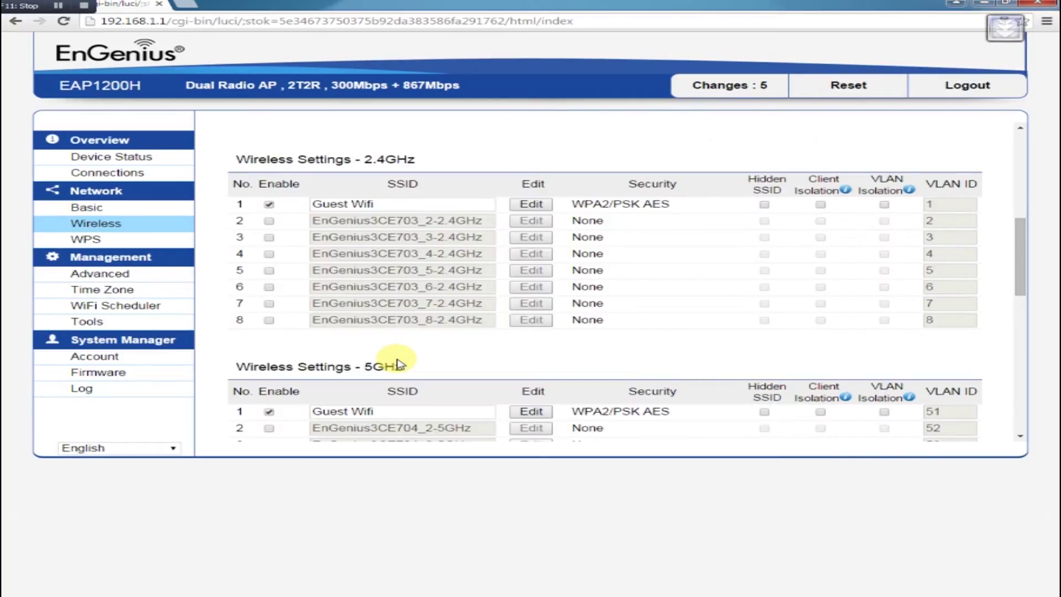
# Step: Save the wireless settings, accept the Band Steering alert, and go to Network > Basic
pyautogui.scroll(6, 608, 315)
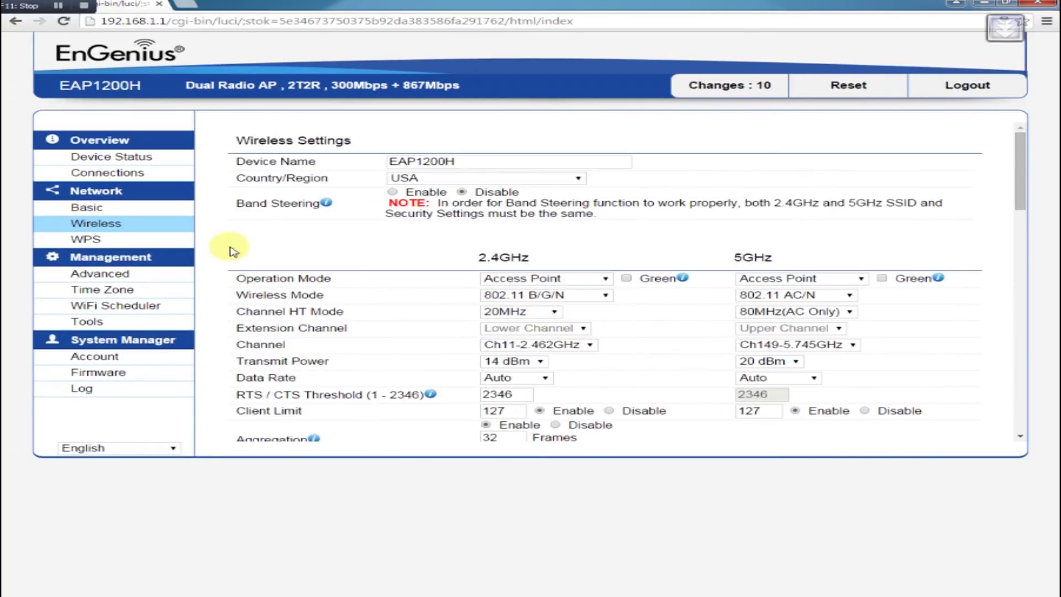
pyautogui.scroll(-15, 658, 332)
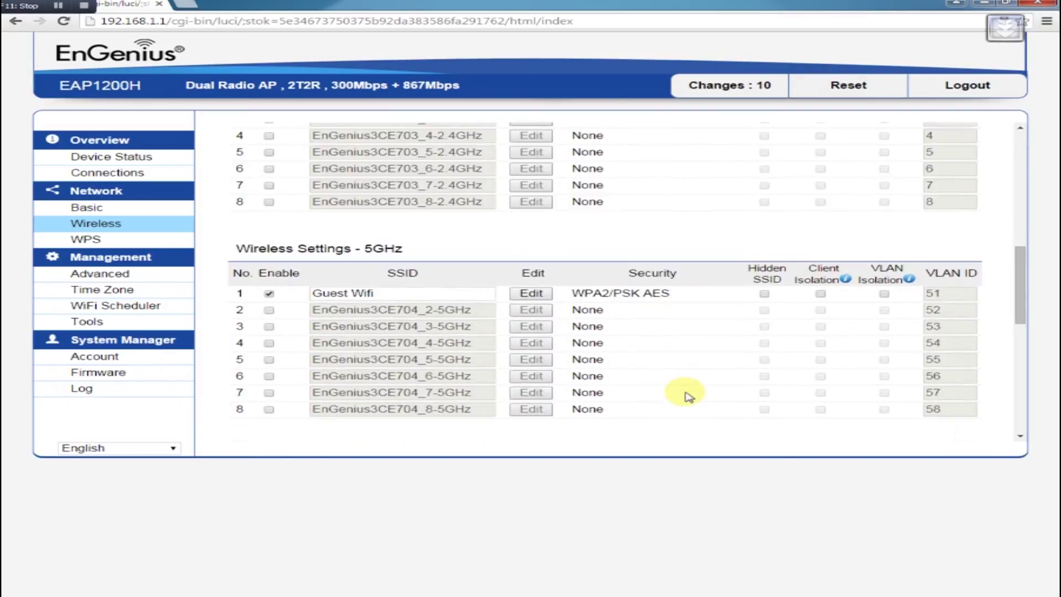
pyautogui.scroll(-1, 288, 393)
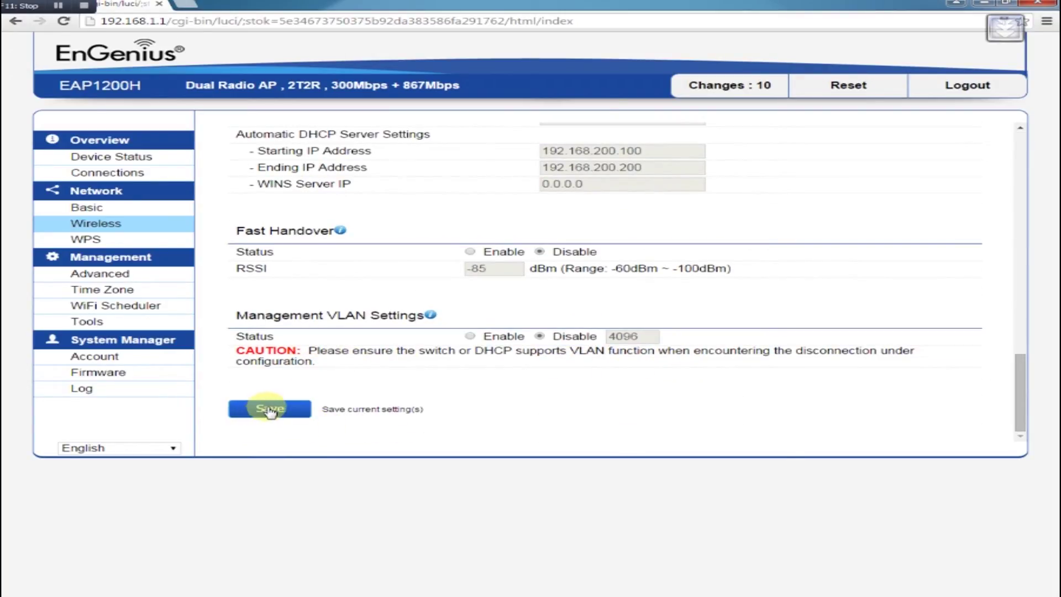
pyautogui.click(270, 409)
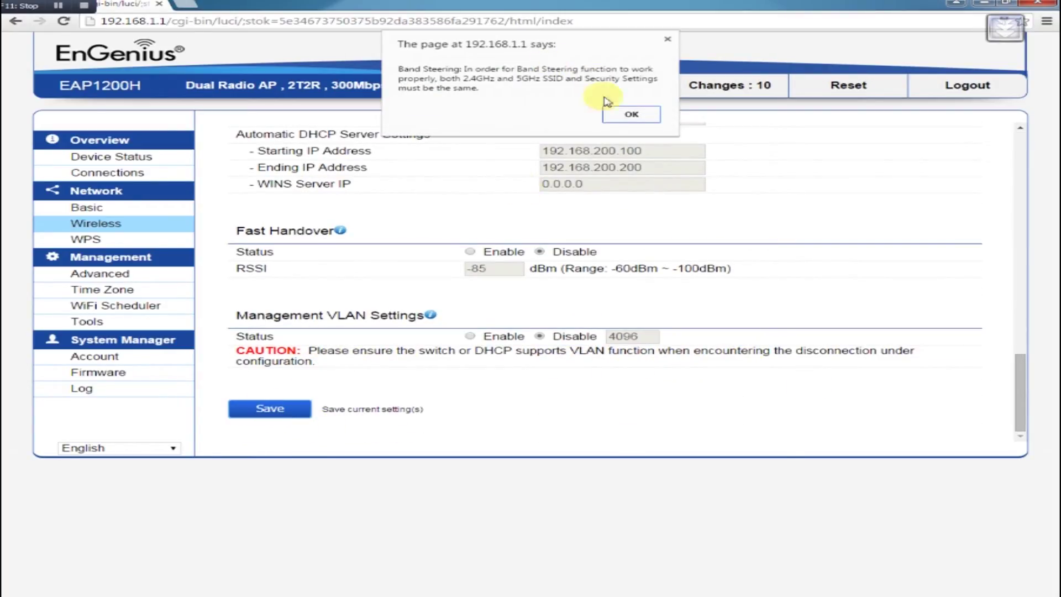
pyautogui.click(632, 114)
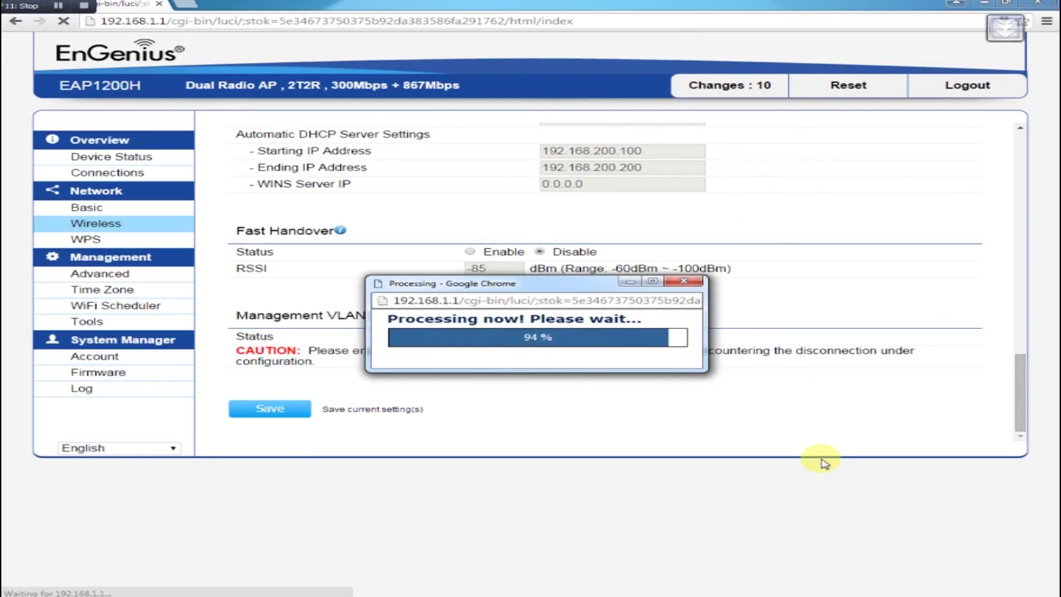
pyautogui.click(87, 207)
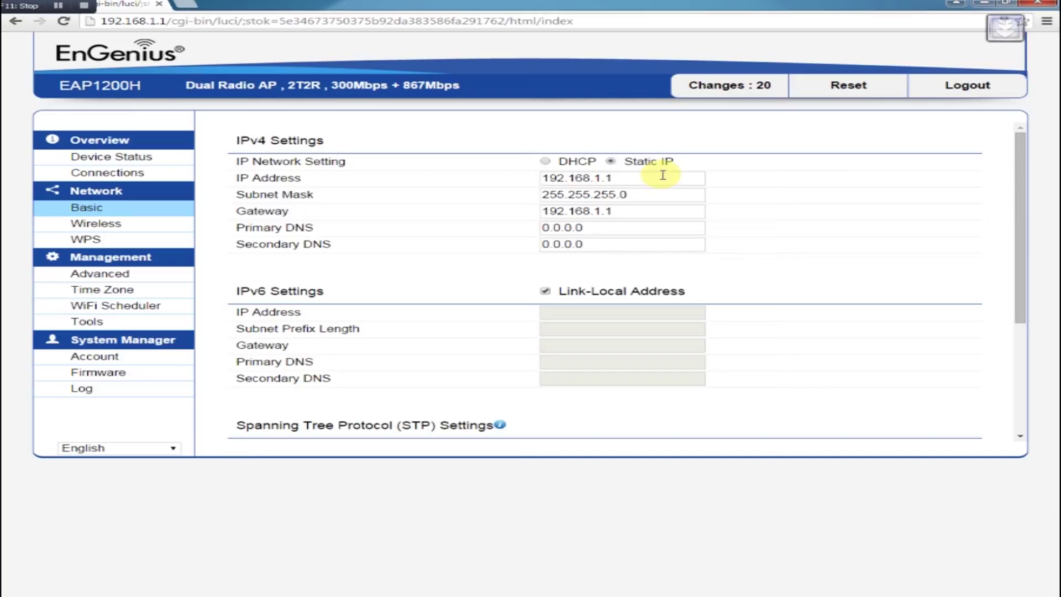
# Step: Change the access point's IP address to 10.1.1.251
pyautogui.click(646, 175)
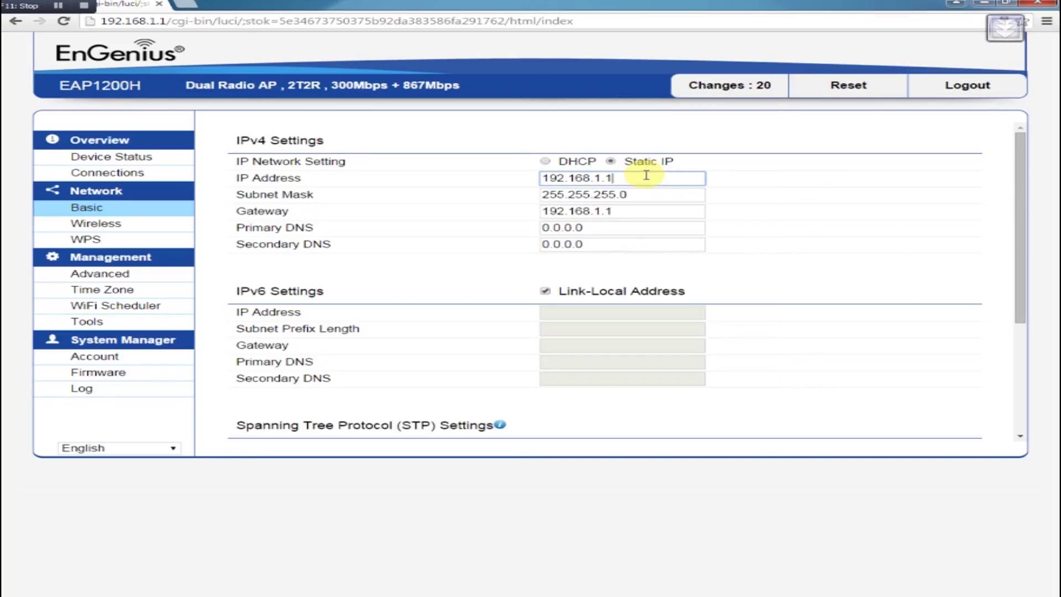
pyautogui.moveTo(646, 175); pyautogui.dragTo(308, 179)
pyautogui.write('10.1.1.251')
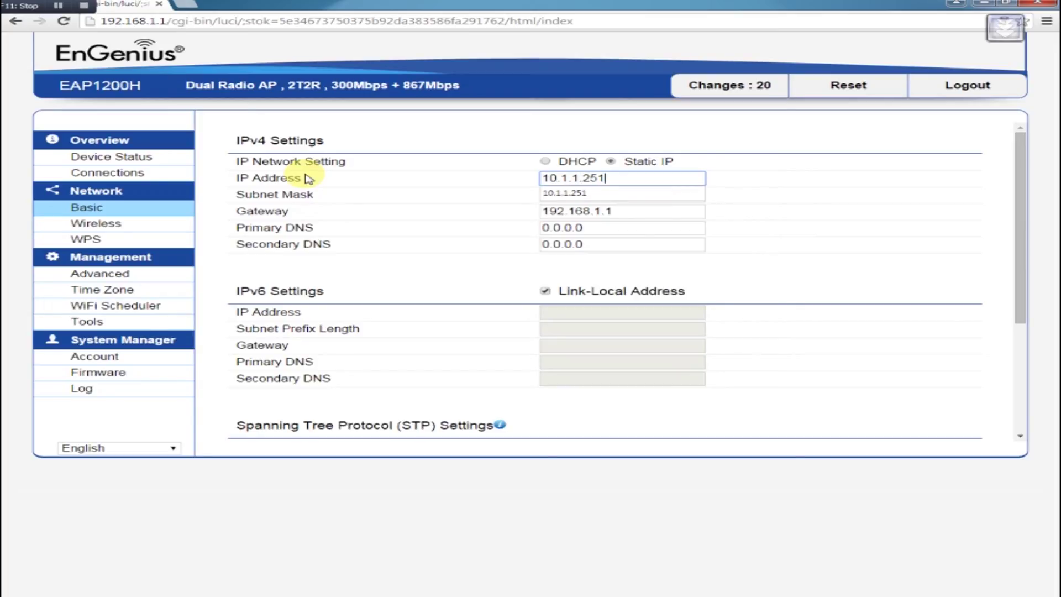
pyautogui.click(608, 193)
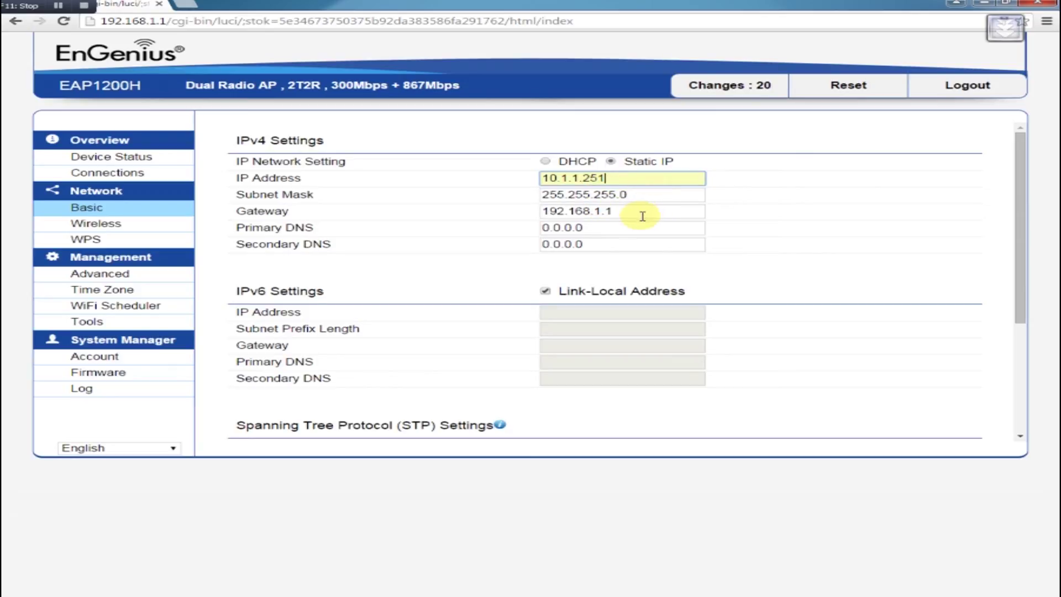
# Step: Set the gateway to 10.1.1.1 and the primary DNS to 8.8.8.8
pyautogui.moveTo(643, 216); pyautogui.dragTo(379, 214)
pyautogui.write('10.1')
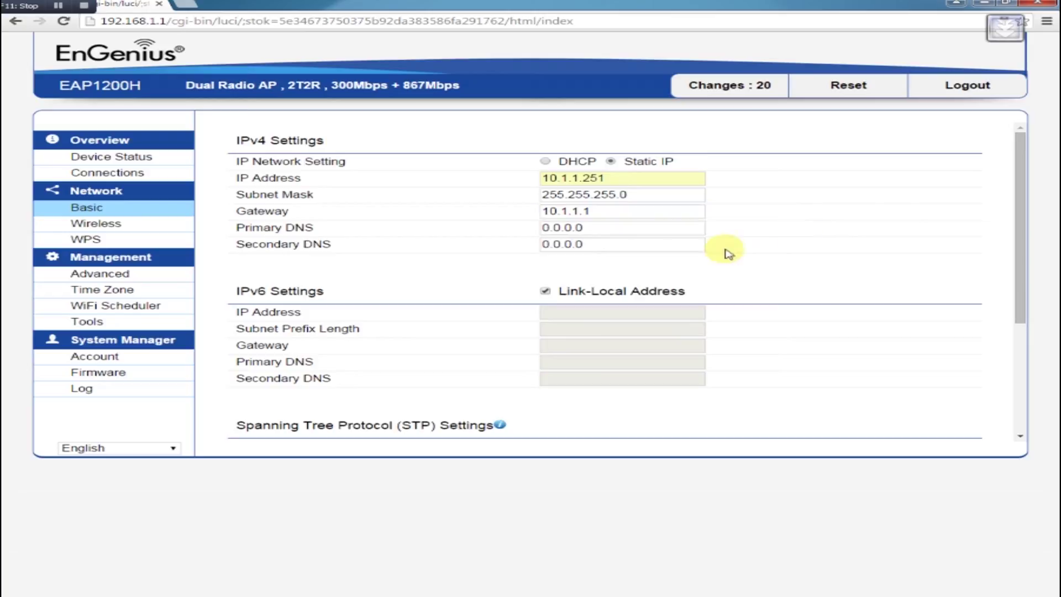
pyautogui.press('Tab')
pyautogui.write('8')
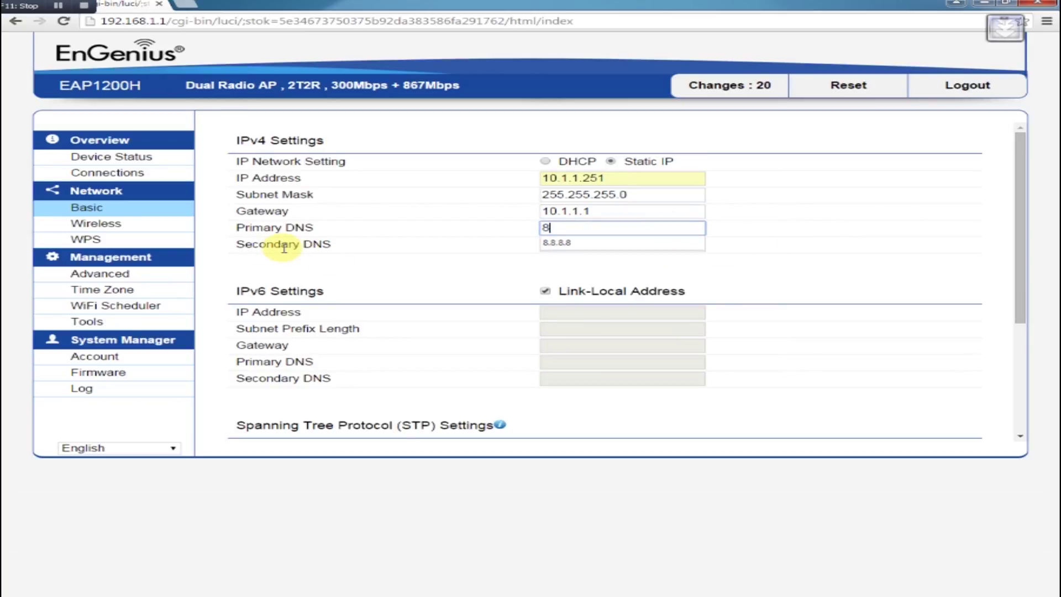
pyautogui.click(662, 244)
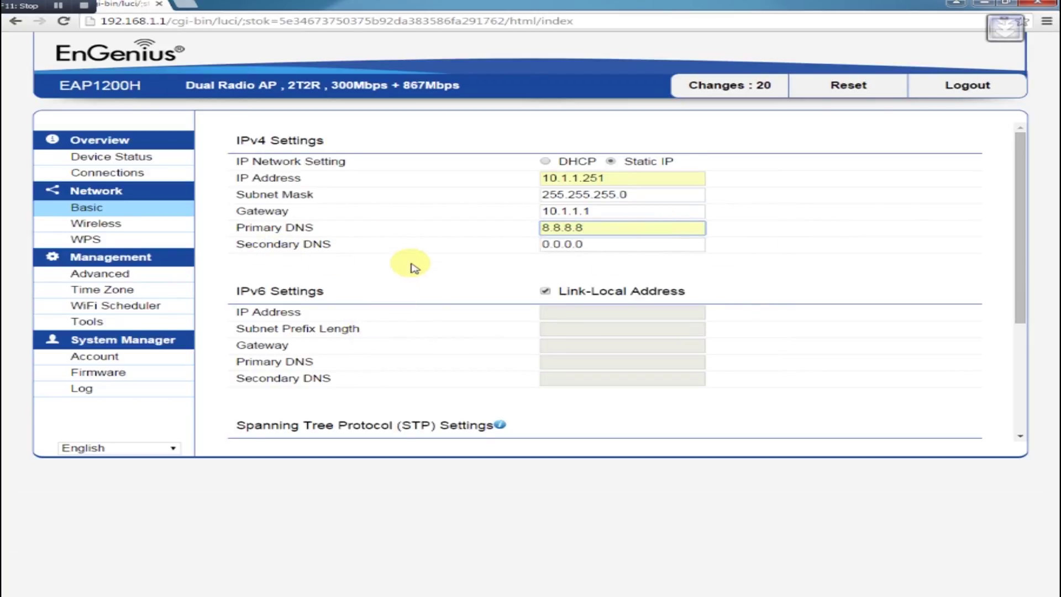
pyautogui.scroll(-3, 415, 299)
# Step: Save the IPv4 settings, then apply all 24 pending changes from the Changes list
pyautogui.click(268, 412)
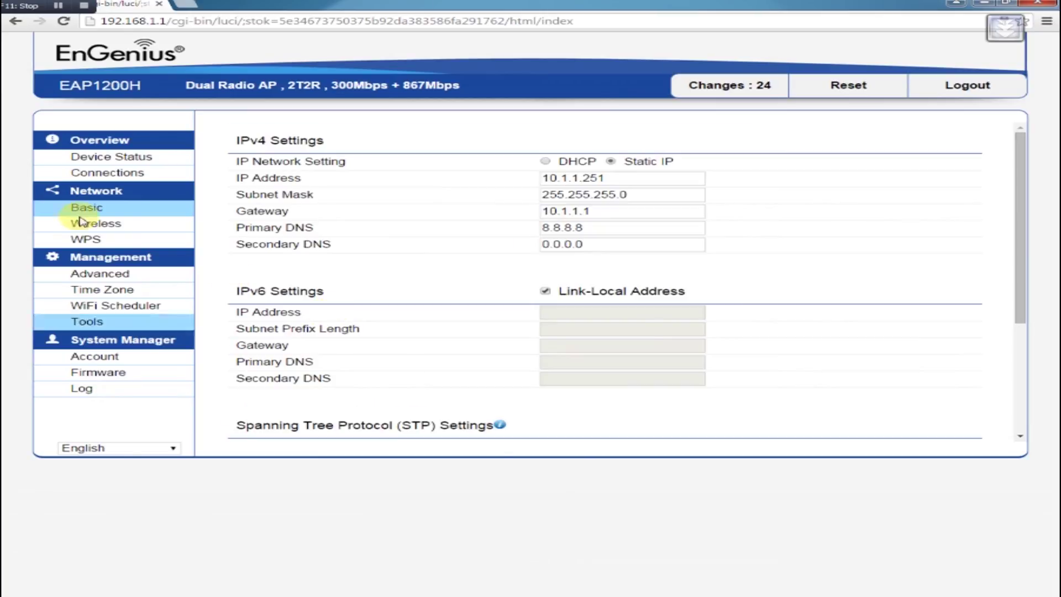
pyautogui.click(734, 85)
pyautogui.scroll(-1, 333, 211)
pyautogui.click(271, 373)
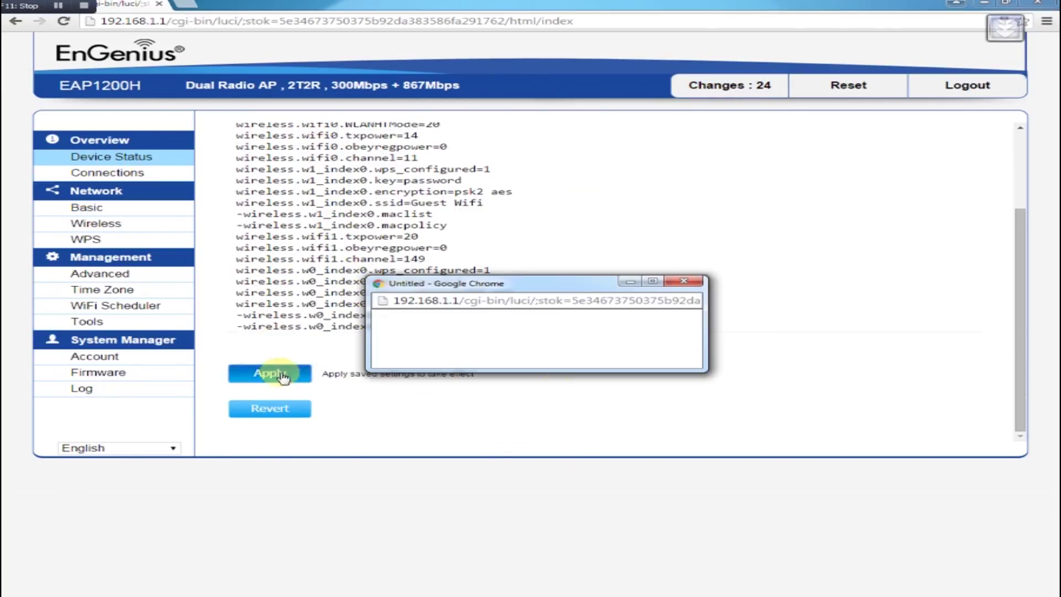